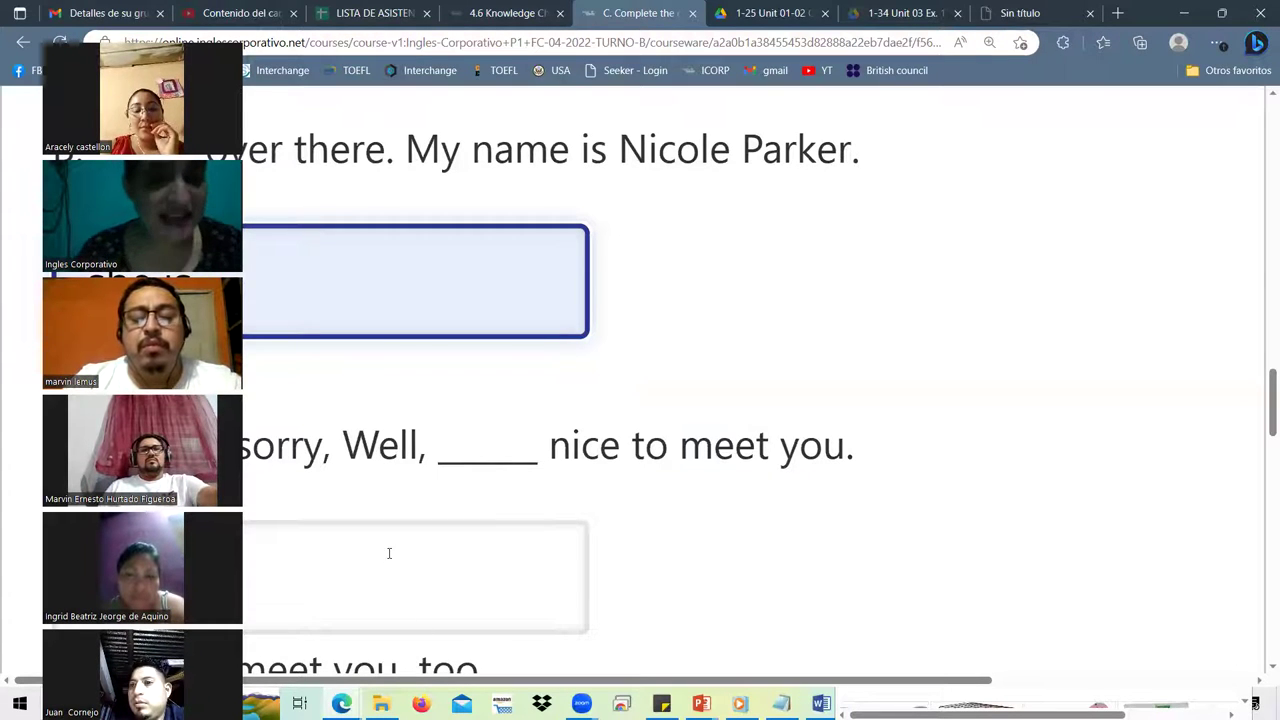
Fill in the blank before "nice to meet you" and submit the conversation exercise.
click(358, 569)
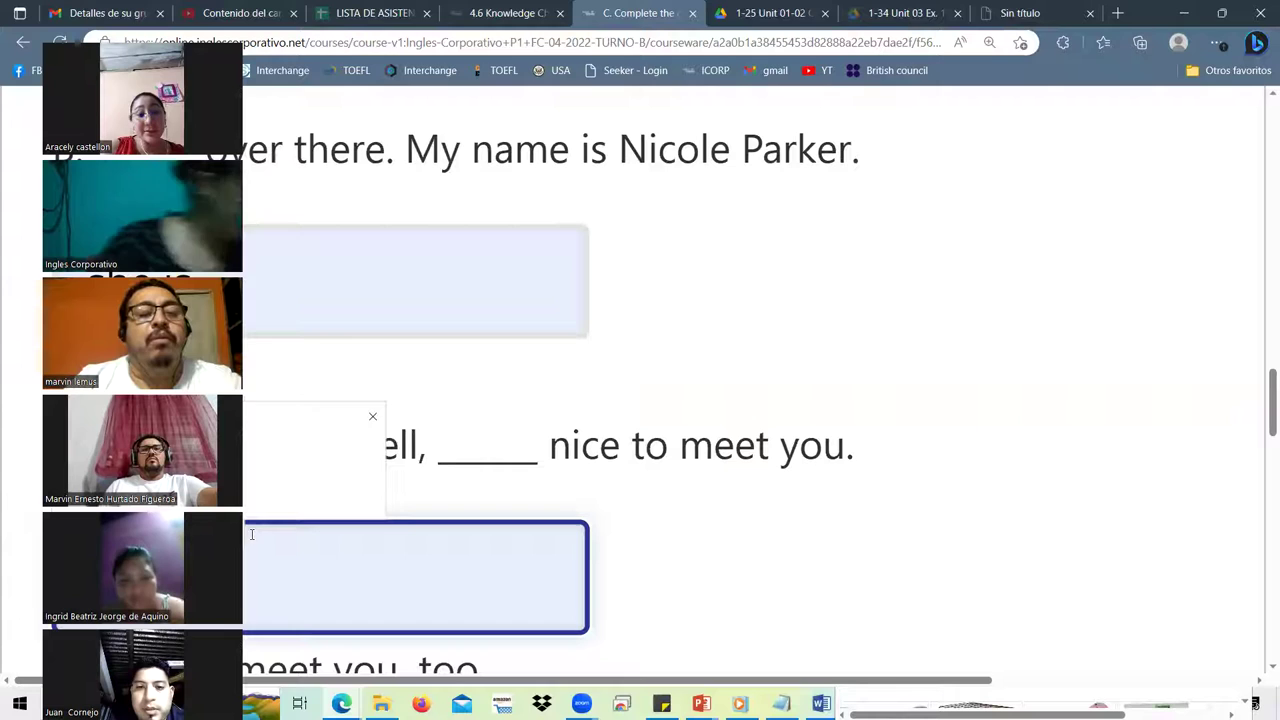
mouse_move(367, 473)
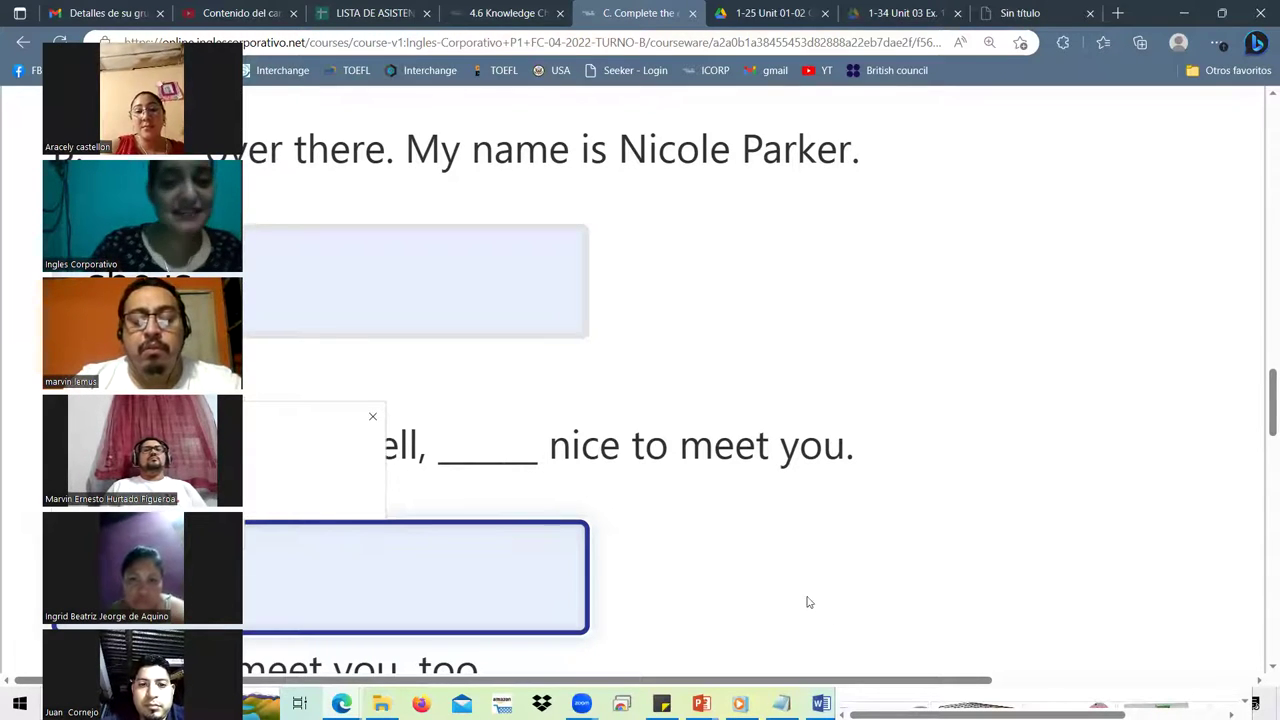
click(1067, 574)
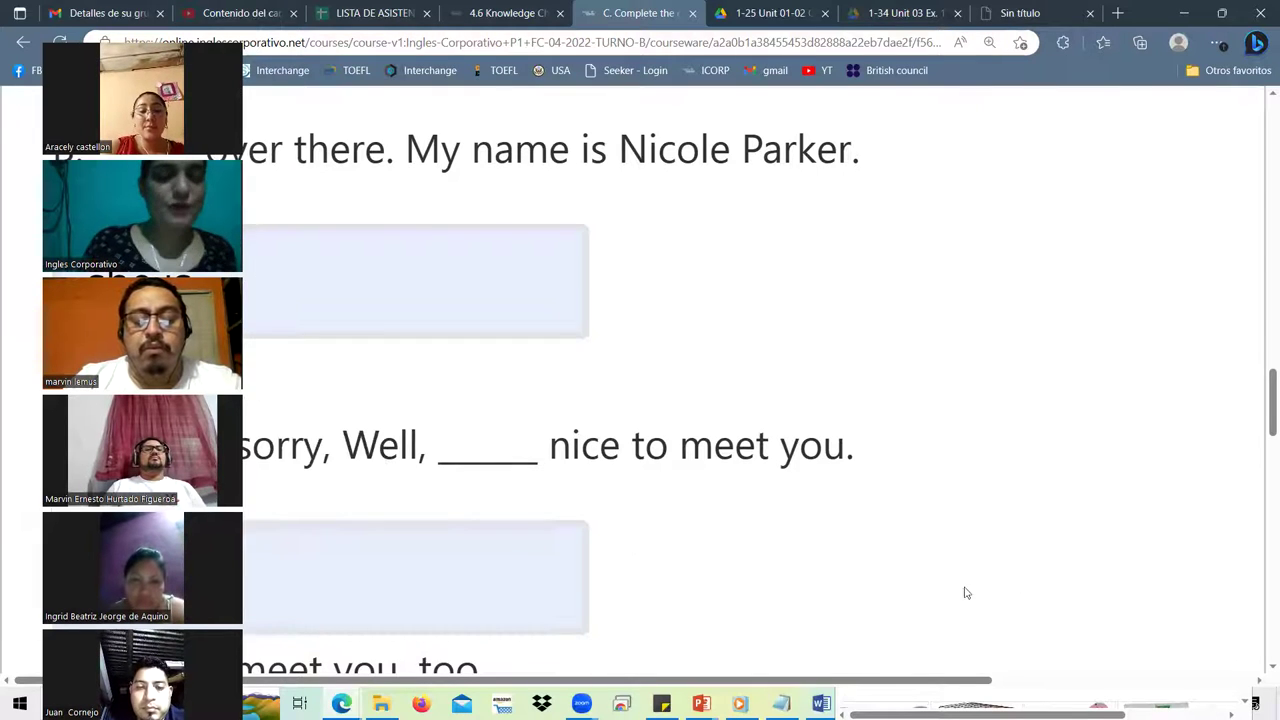
scroll(815, 528, down, 3)
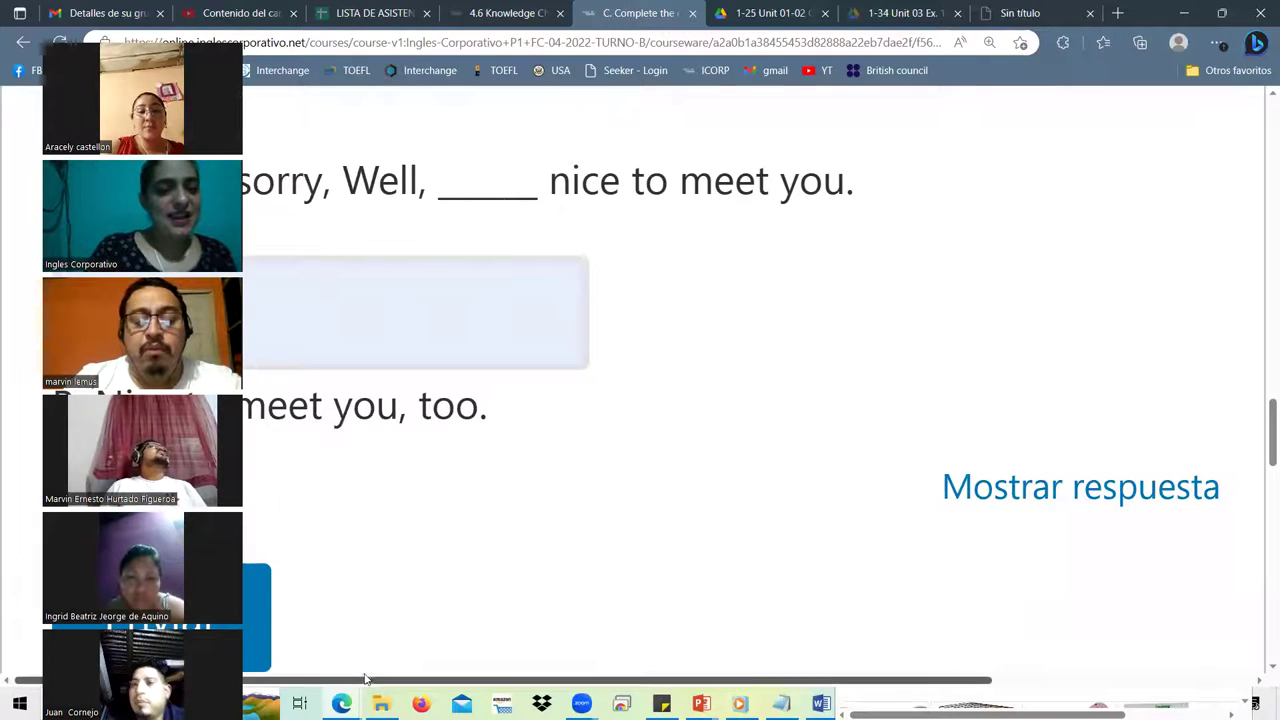
click(258, 615)
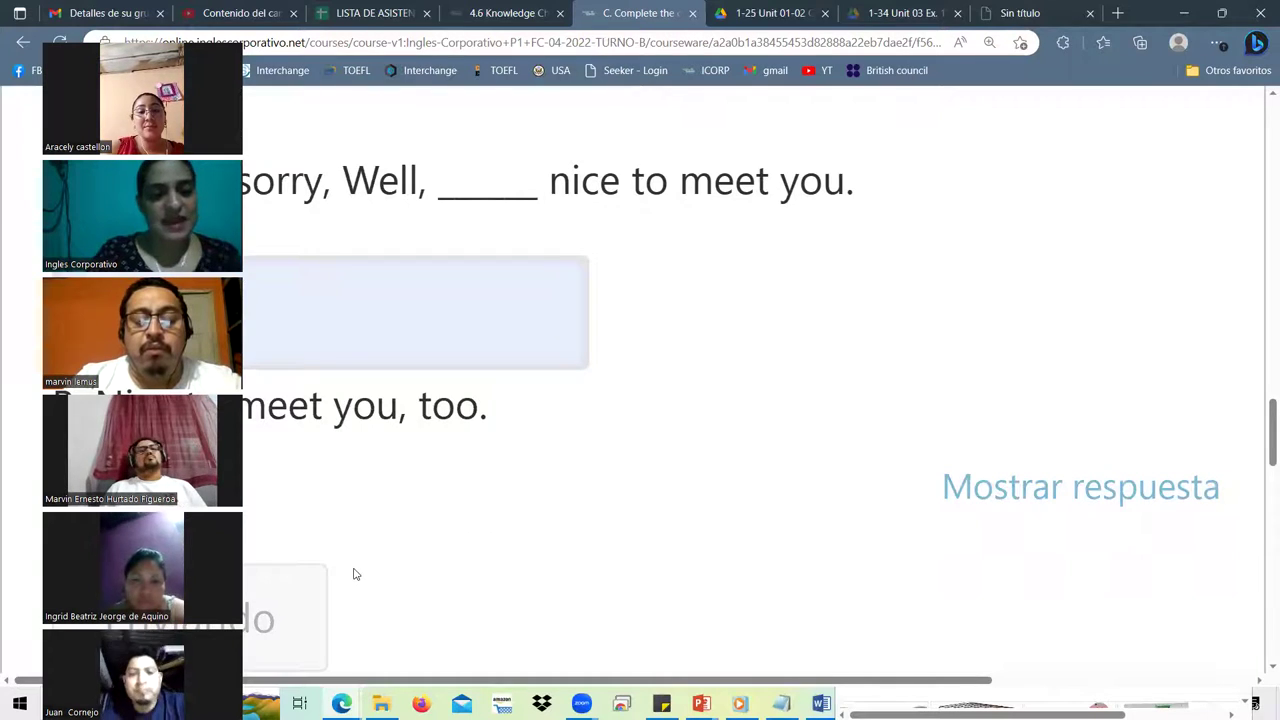
Review the marked answers of exercise C and open exercise D, "Check the correct response.".
scroll(680, 443, up, 5)
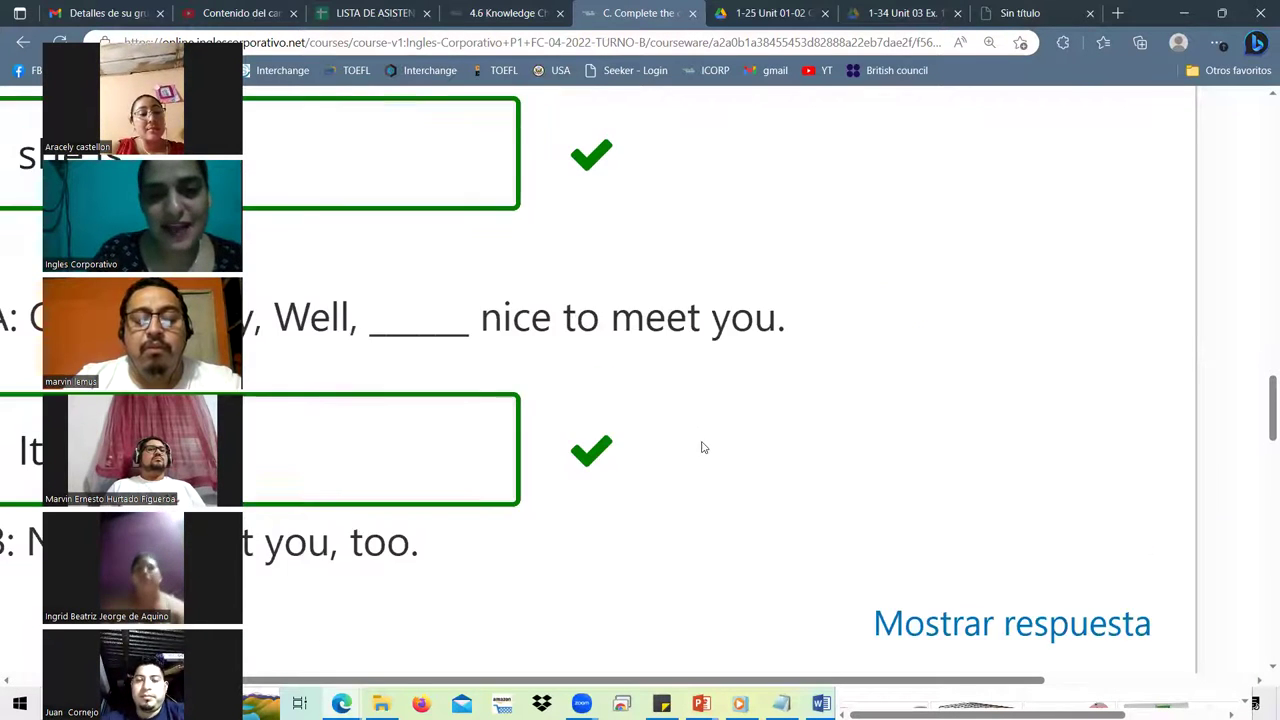
scroll(685, 446, up, 5)
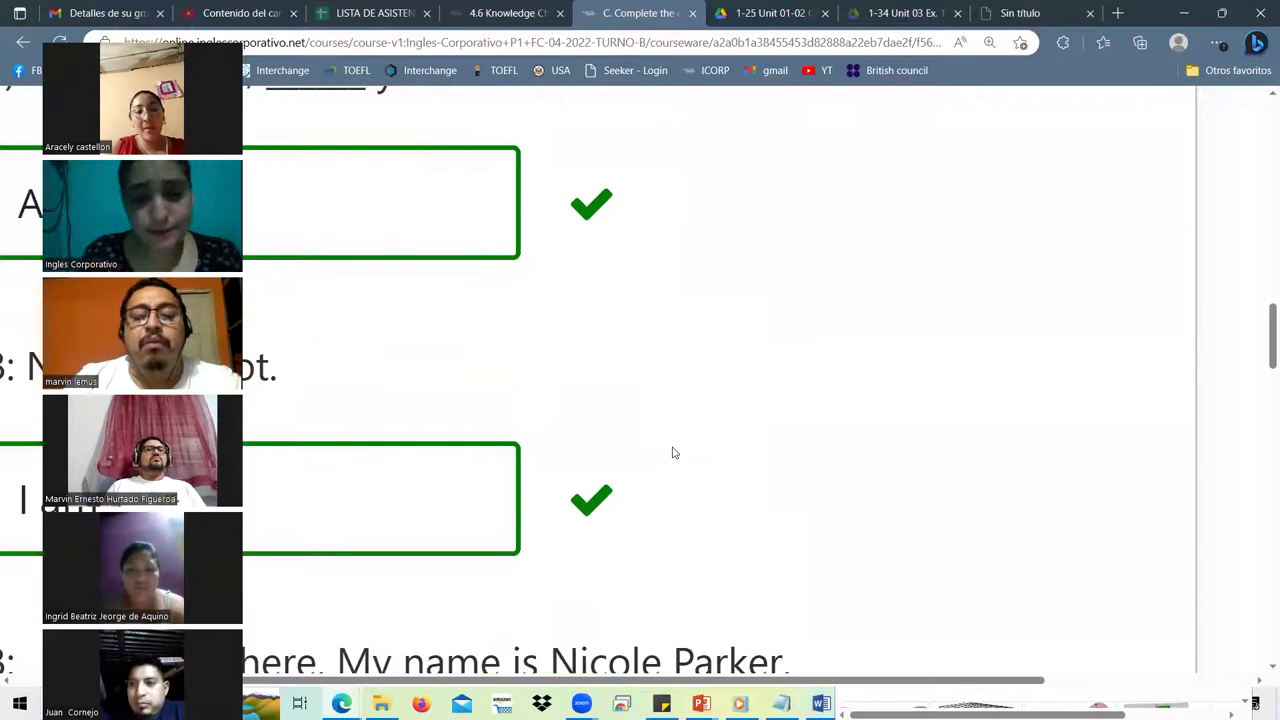
scroll(831, 537, up, 3)
scroll(980, 554, down, 5)
scroll(879, 506, up, 2)
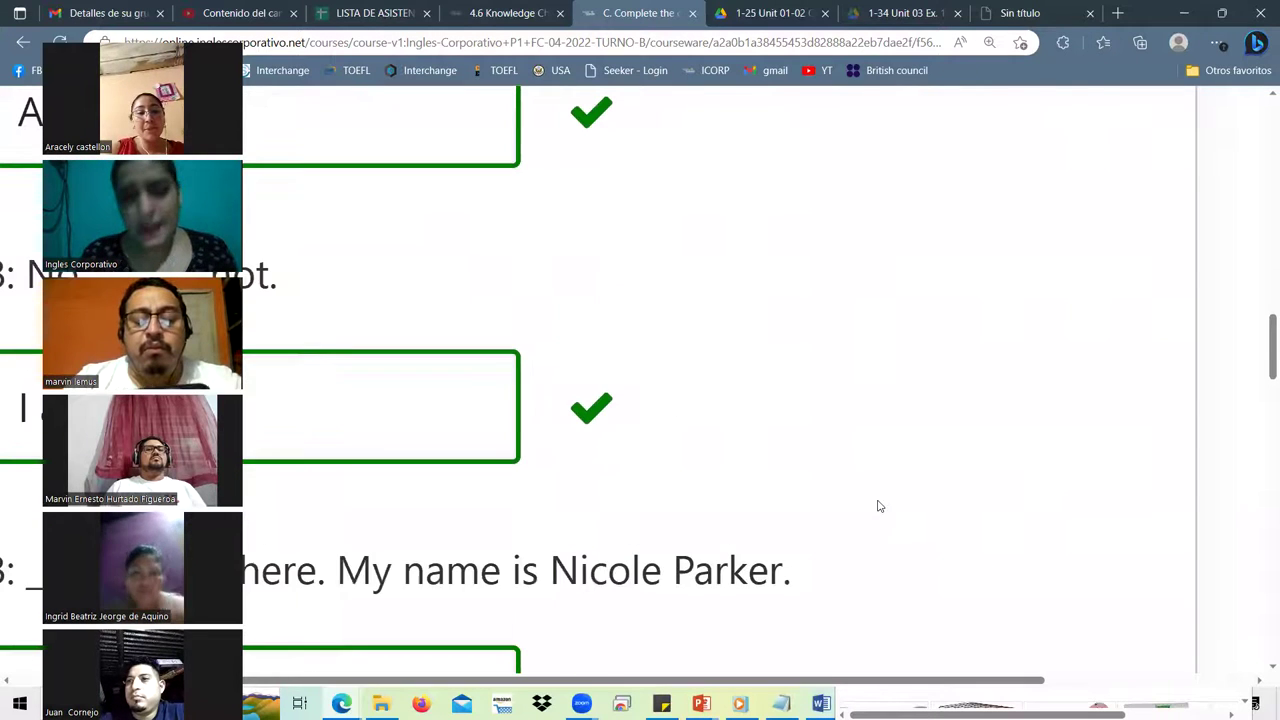
scroll(851, 506, up, 10)
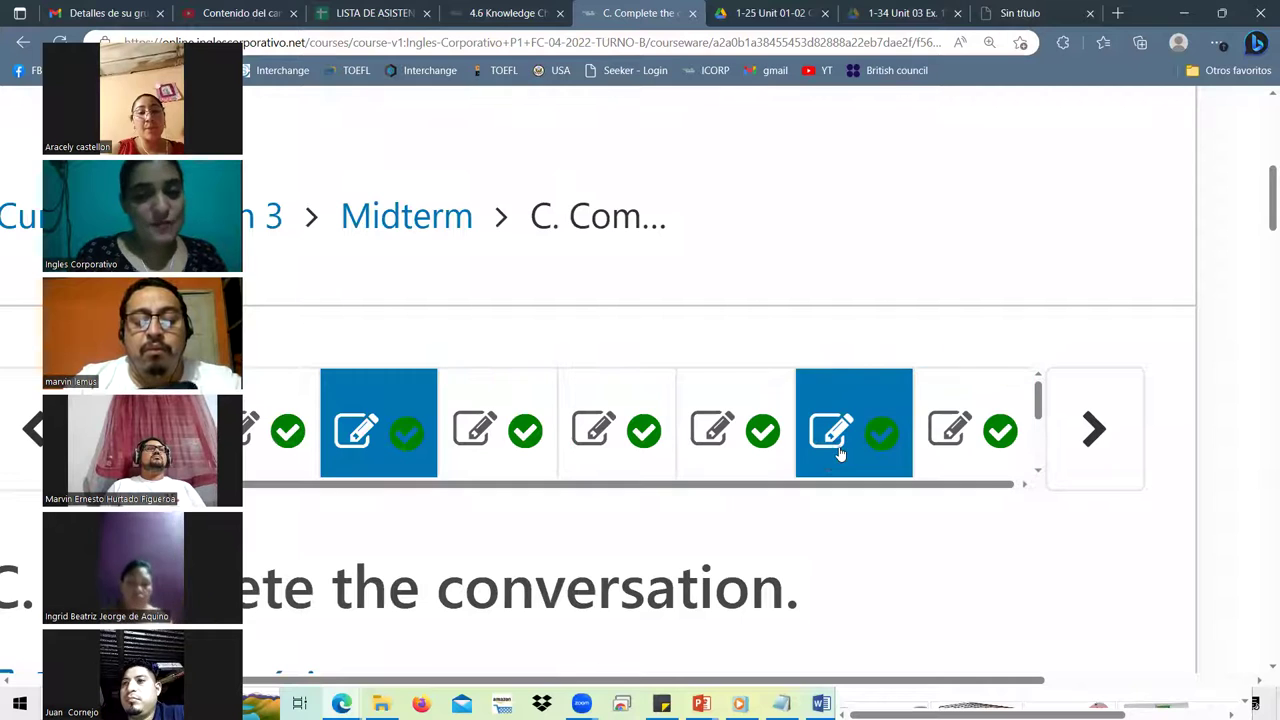
scroll(835, 457, down, 2)
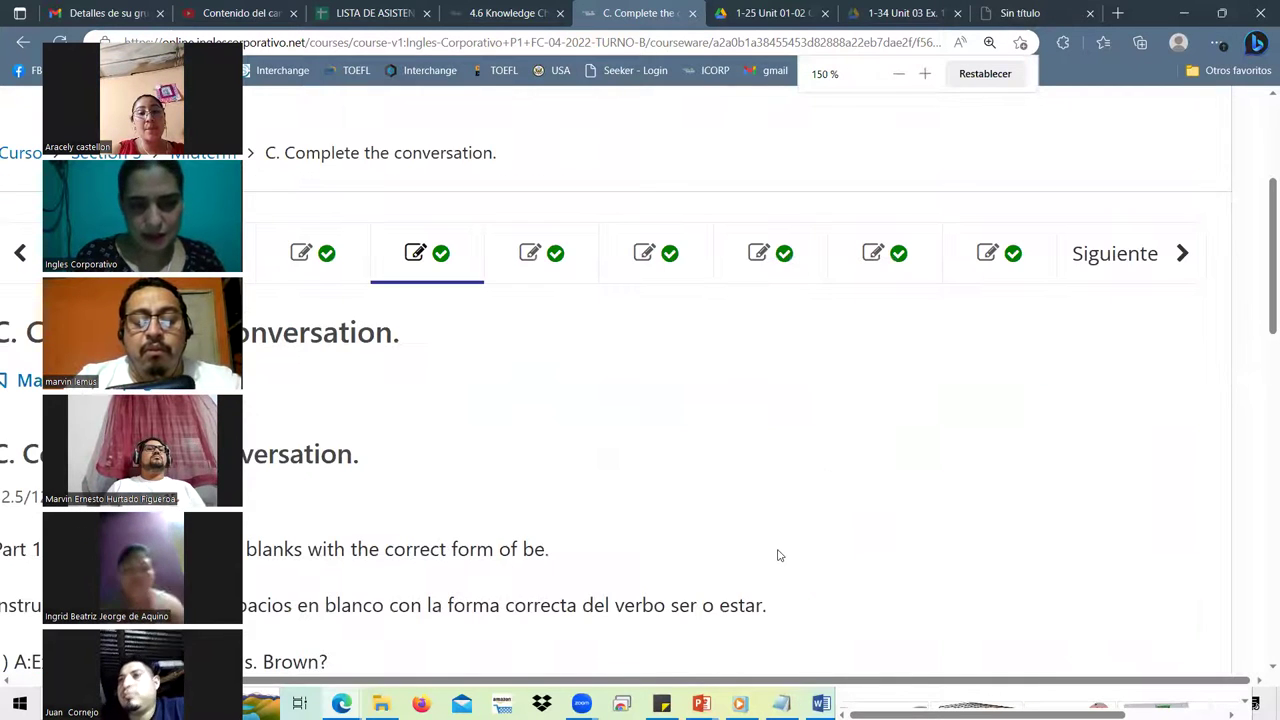
scroll(779, 555, up, 3)
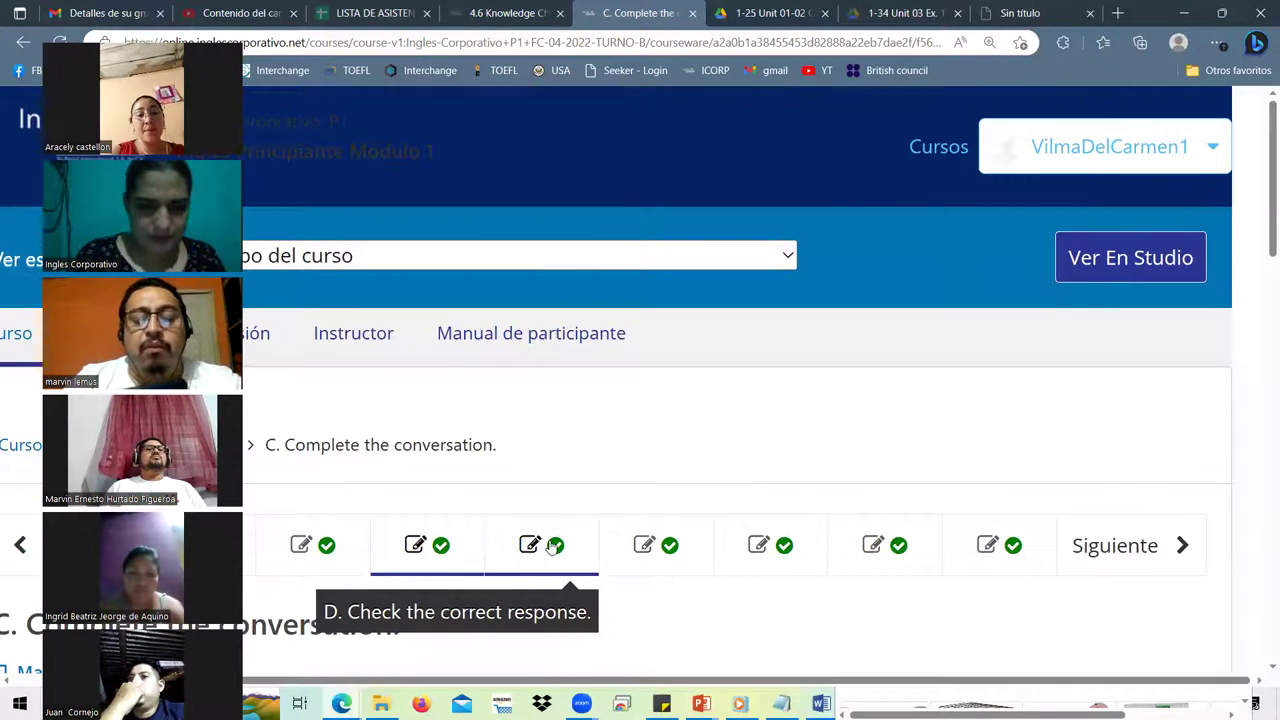
click(555, 546)
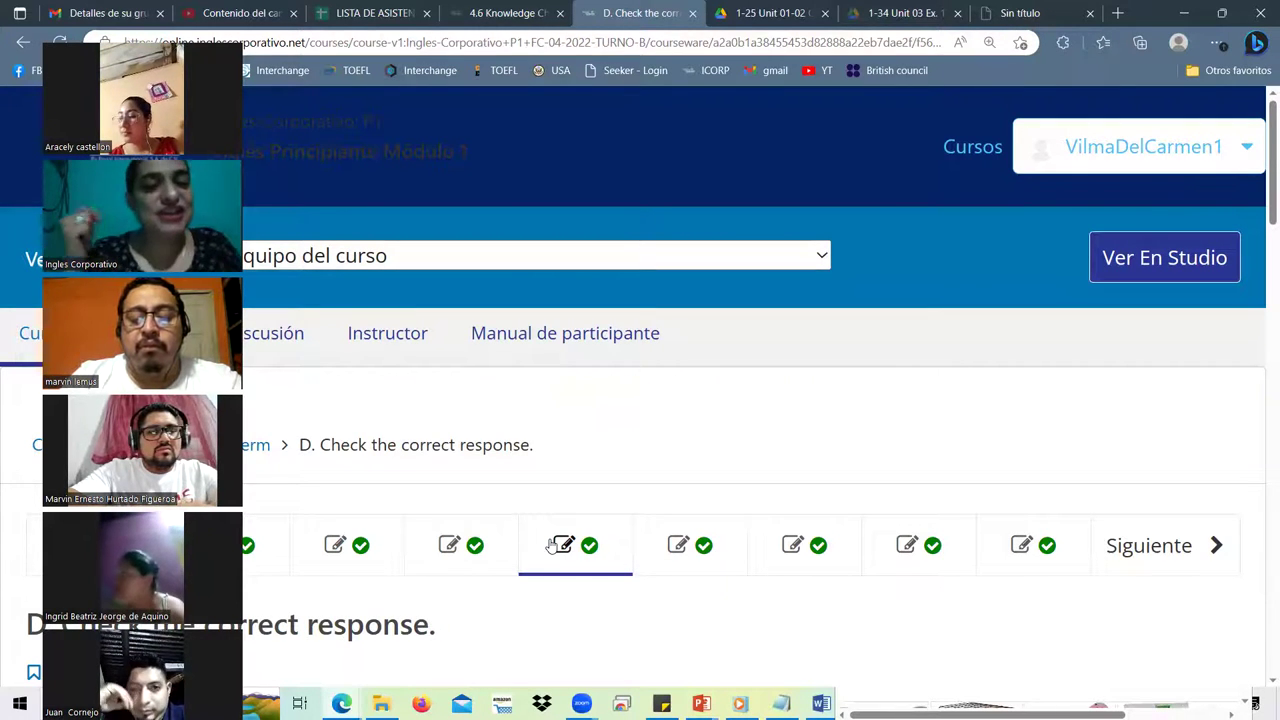
scroll(470, 350, down, 3)
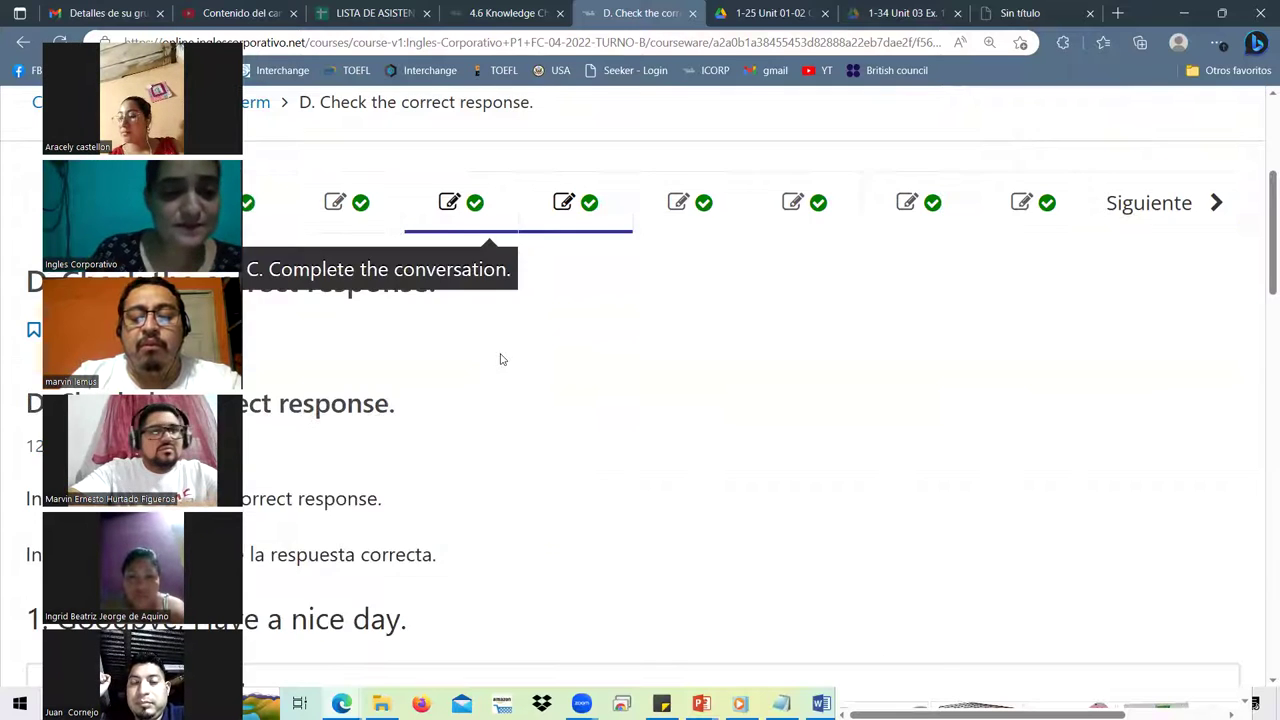
scroll(508, 355, down, 2)
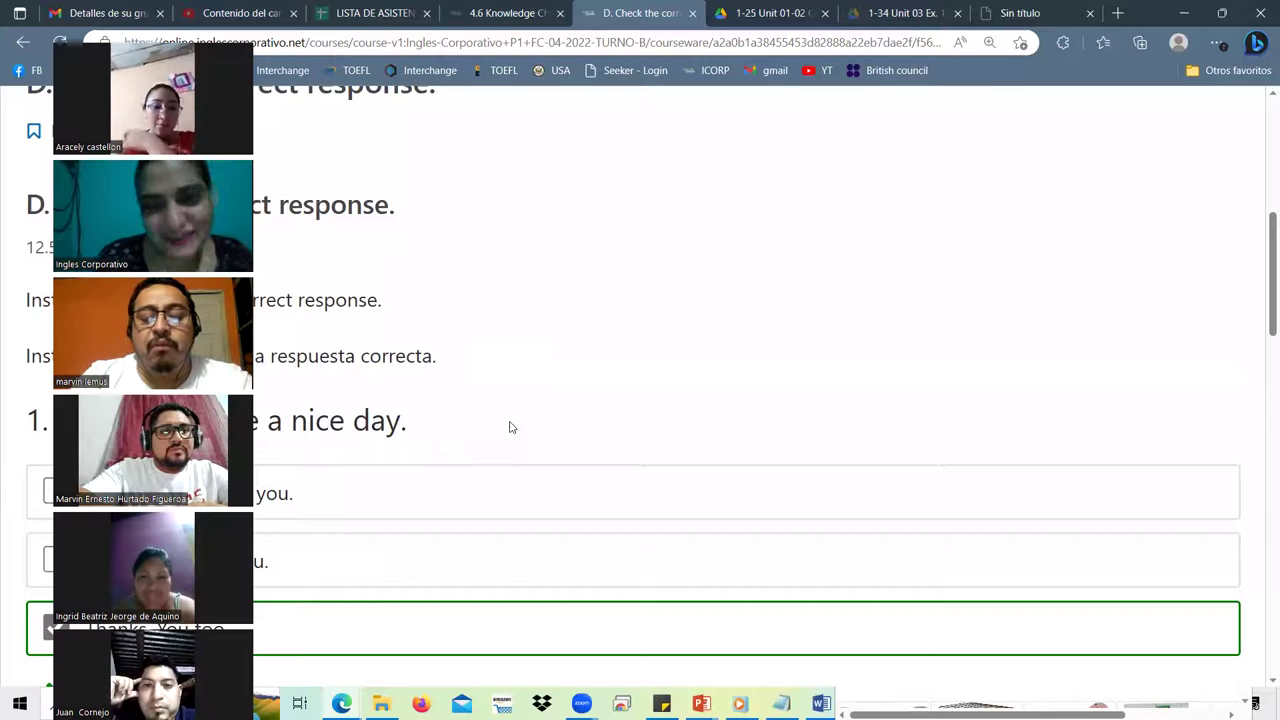
Deselect the wrong responses so only "Thanks, You too." stays selected for question 1 and "OK, bye-bye." for question 2.
key(alt+s)
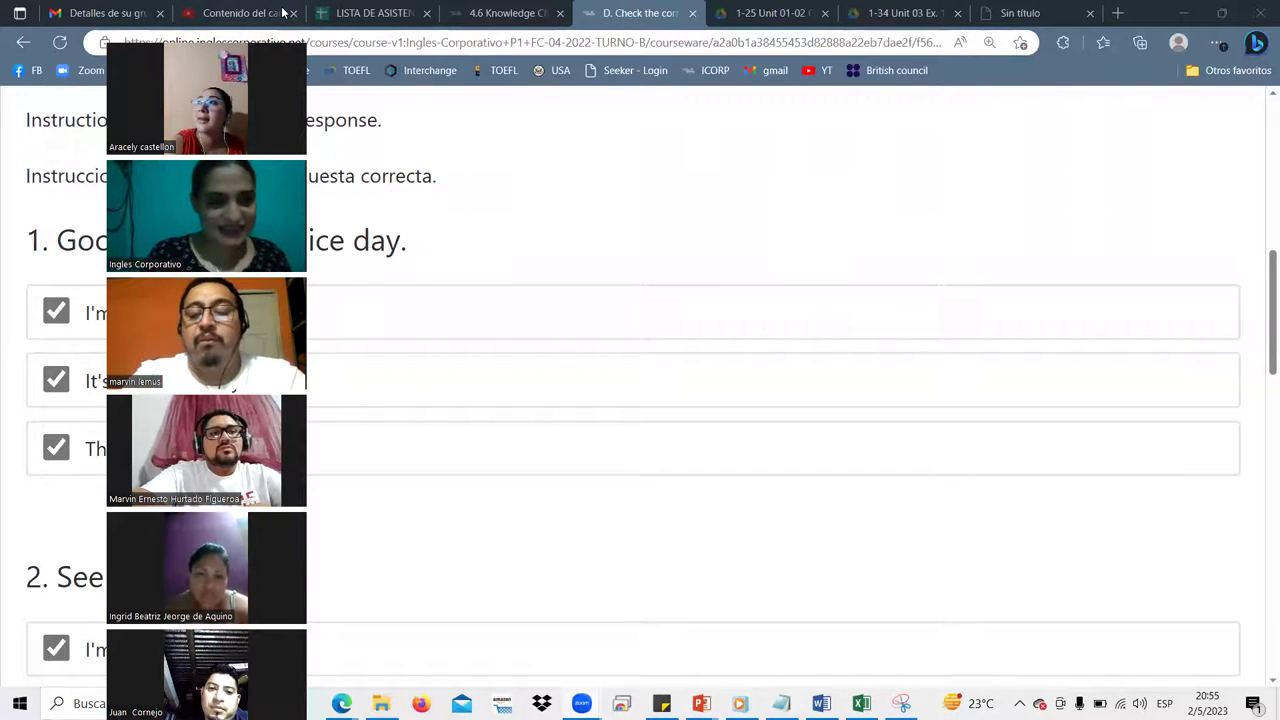
click(74, 398)
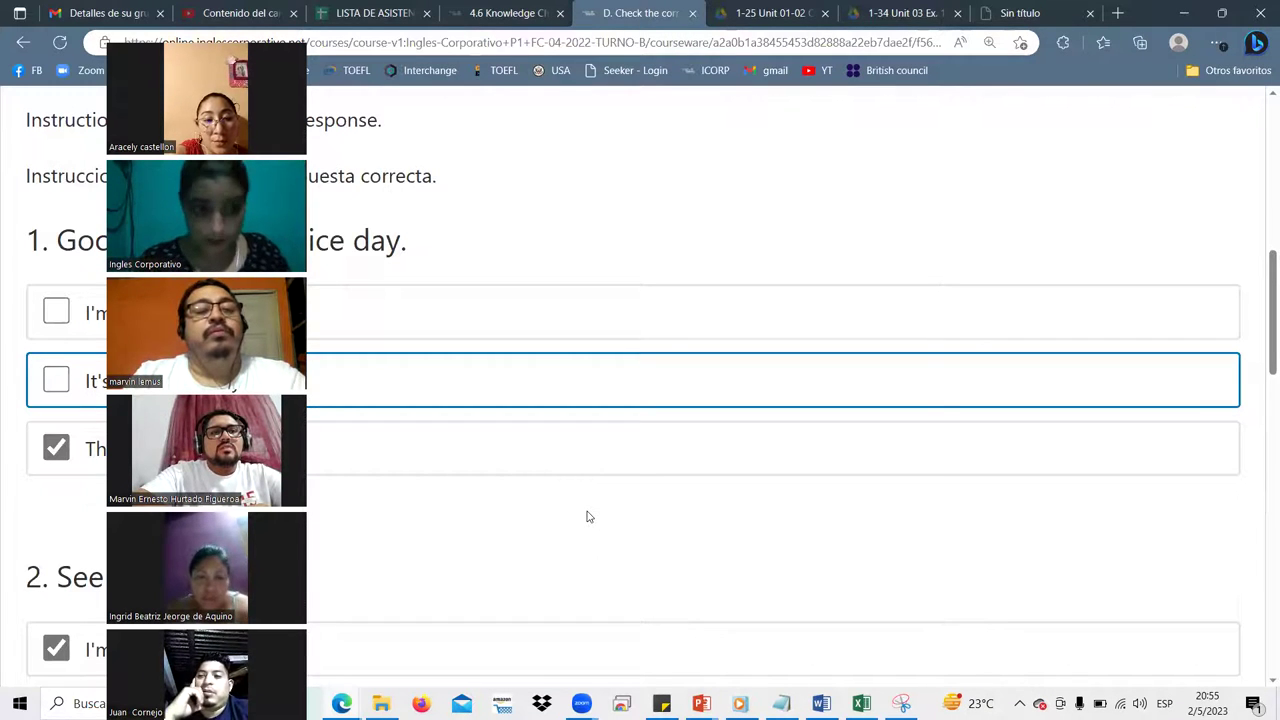
scroll(589, 517, down, 2)
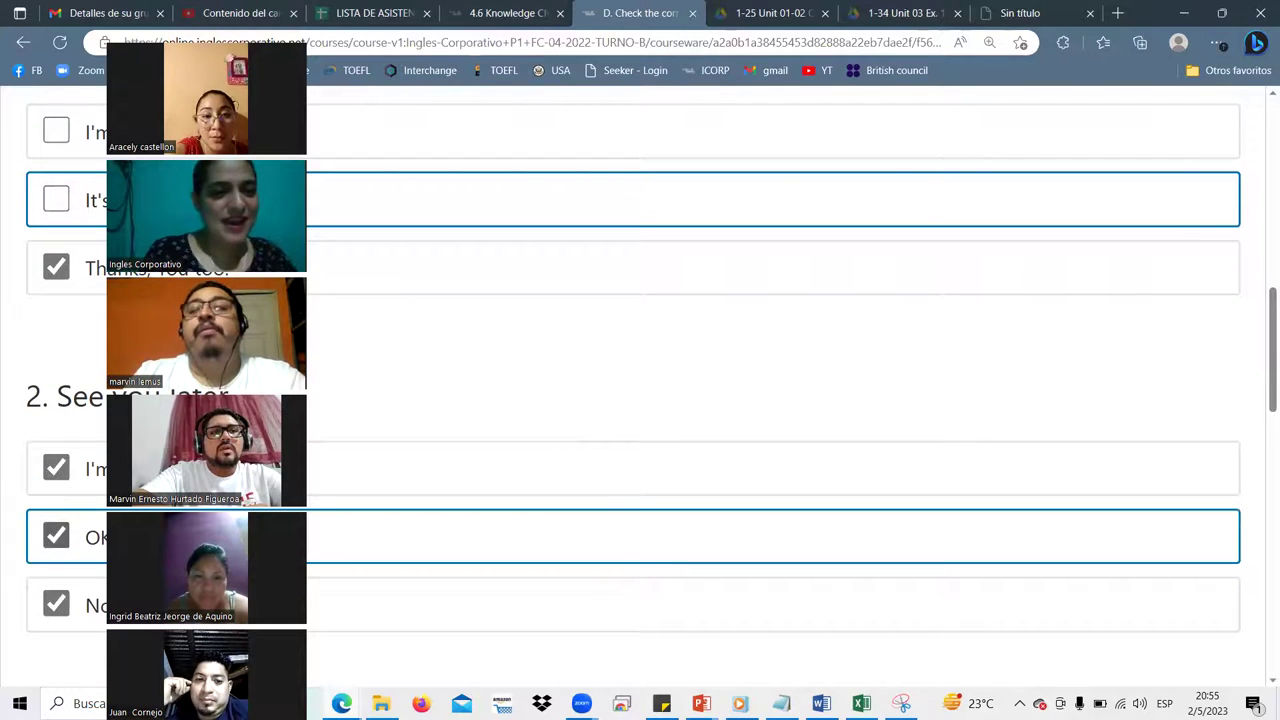
click(55, 470)
click(77, 612)
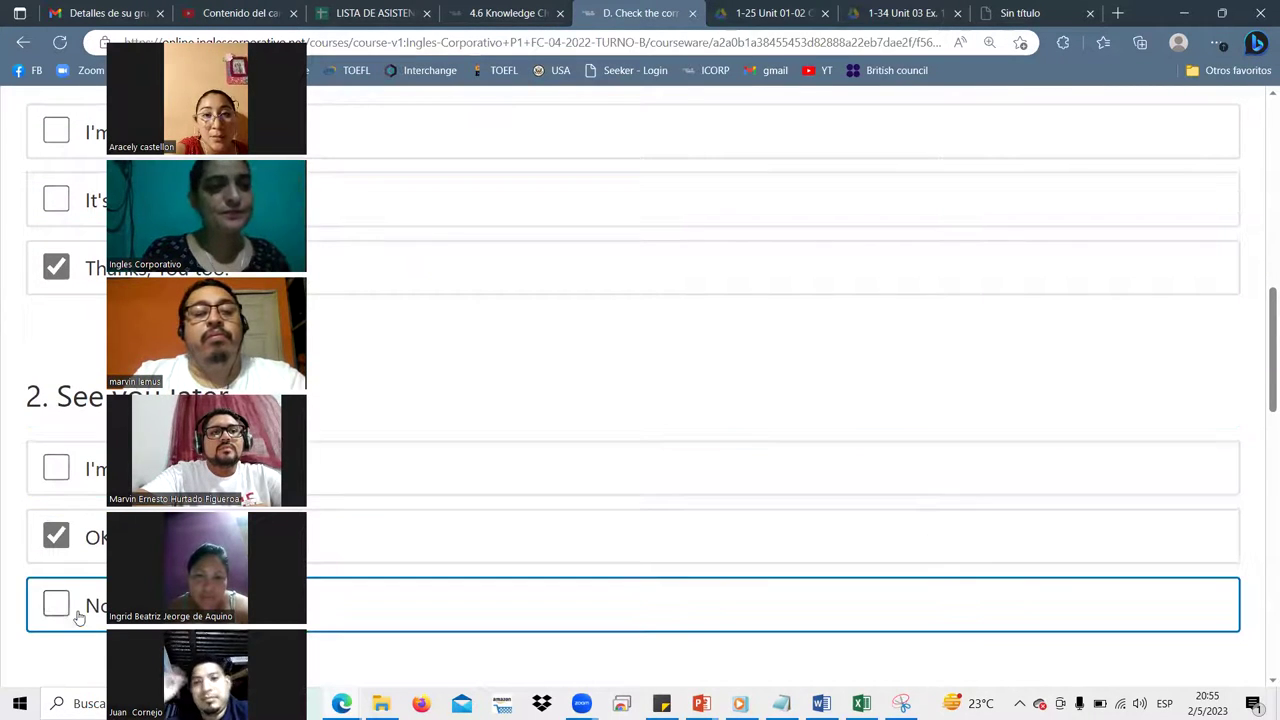
In question 3, deselect "Good night." and "Nice to meet you, too.", keeping only the first response.
scroll(640, 604, down, 3)
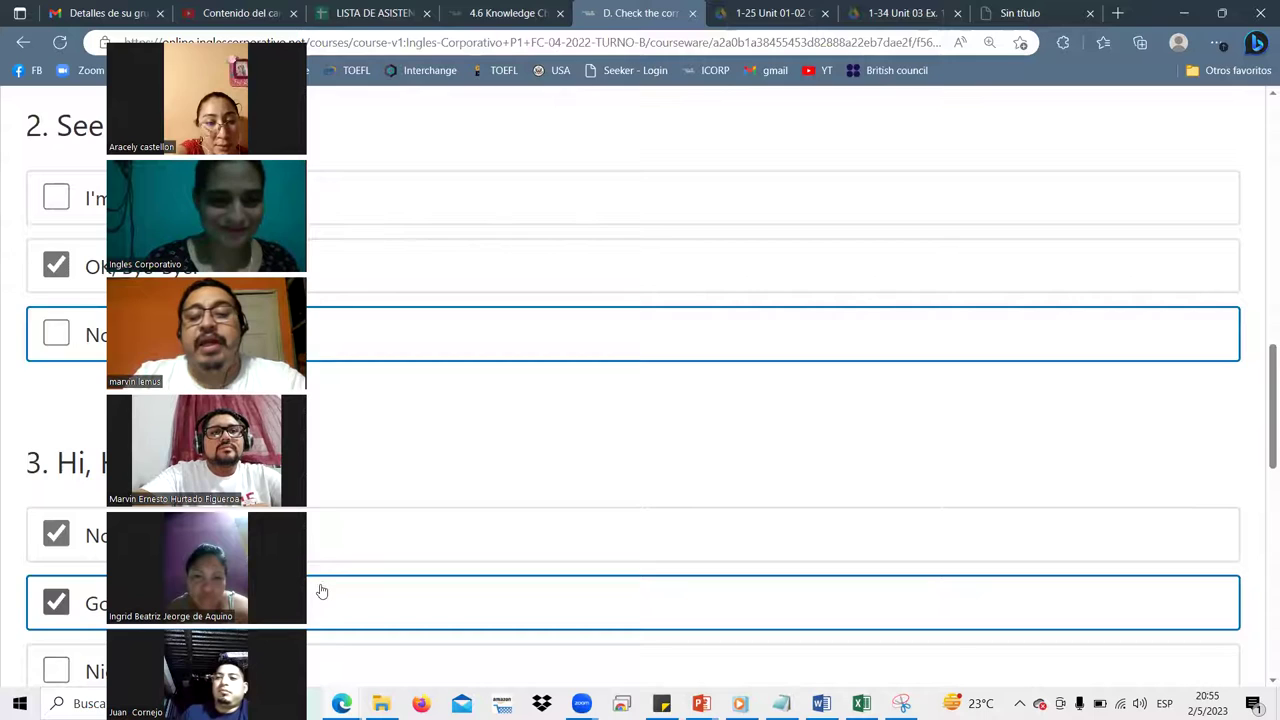
scroll(320, 591, down, 1)
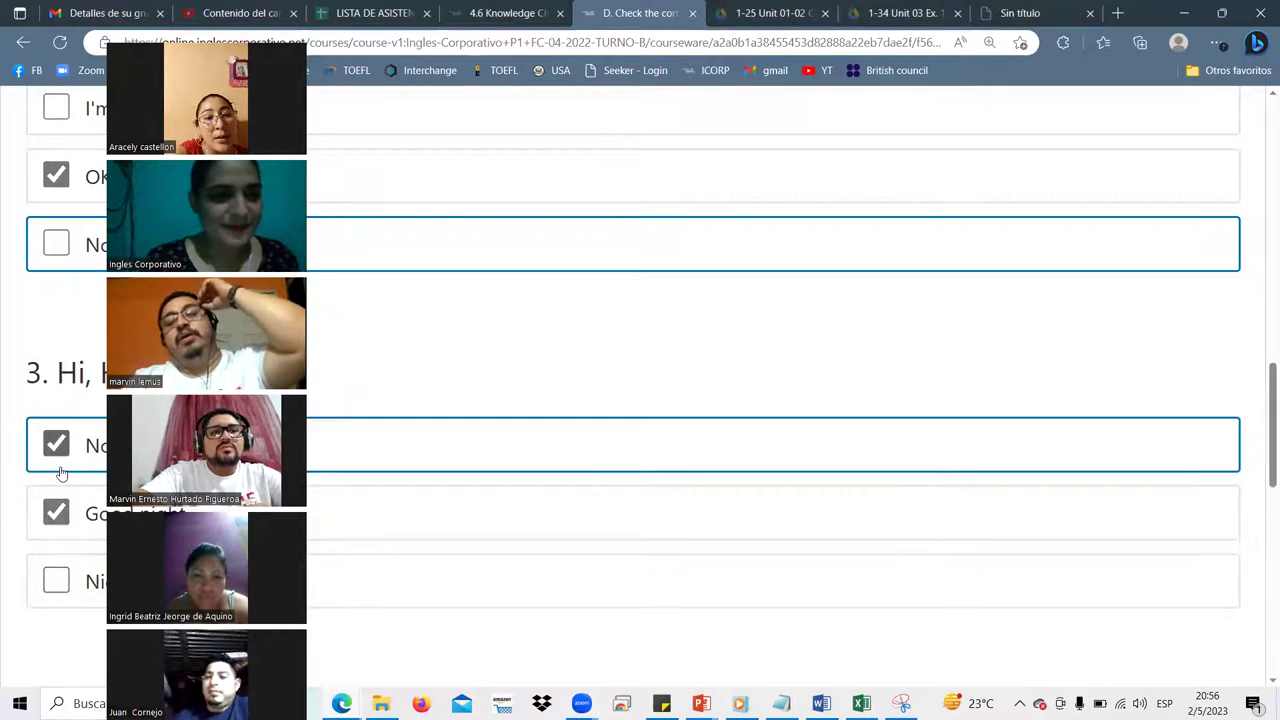
click(60, 578)
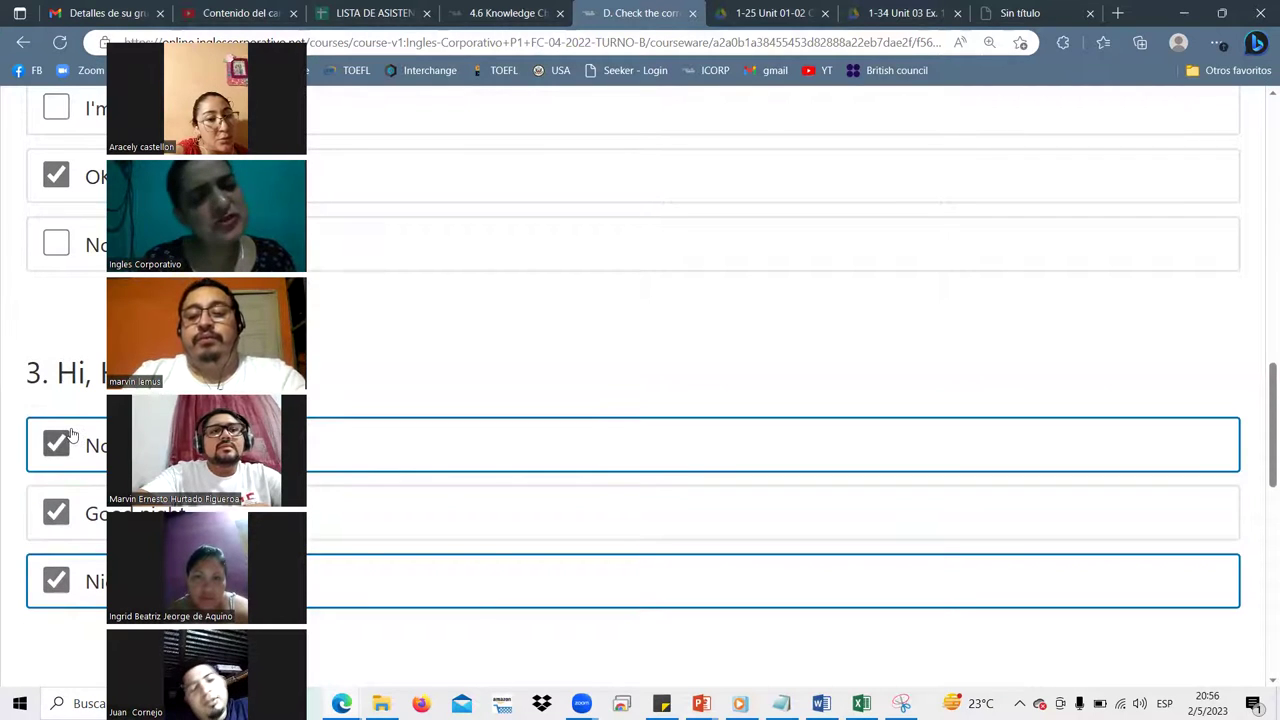
click(72, 508)
click(68, 580)
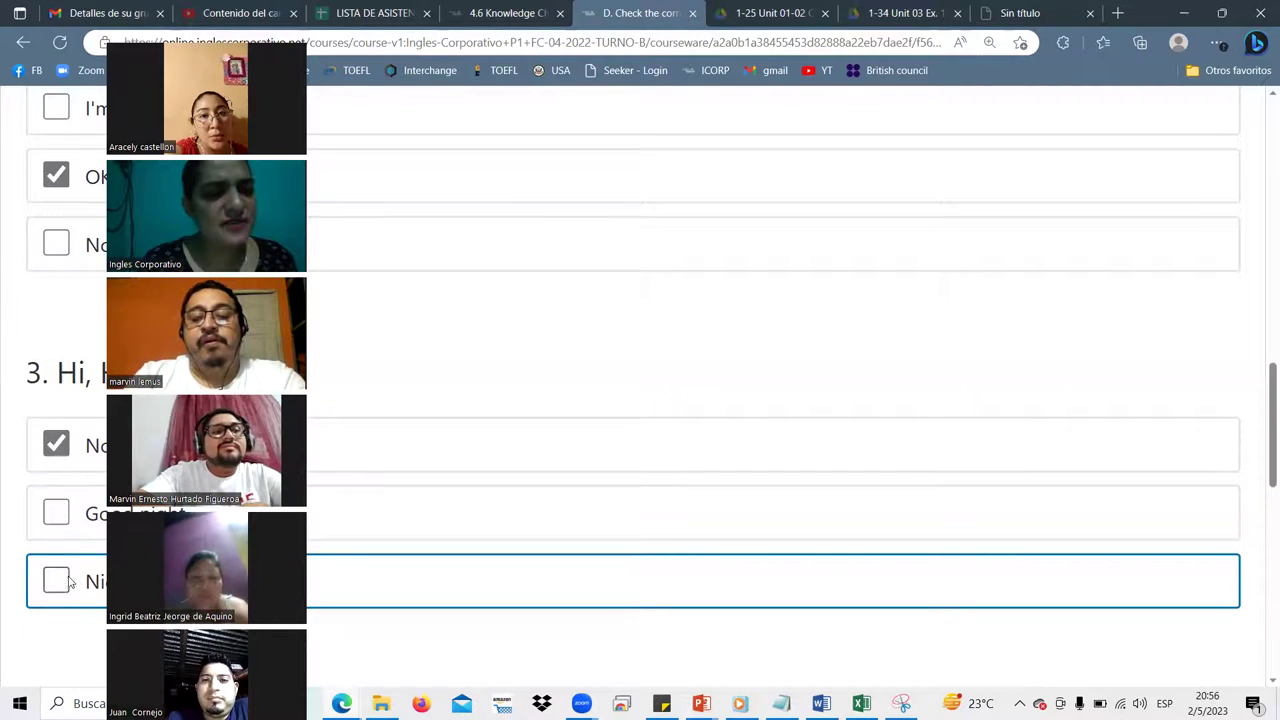
Keep only "Hello, How are you, Mr. Smith?" selected for question 4 and submit the exercise.
scroll(92, 562, down, 3)
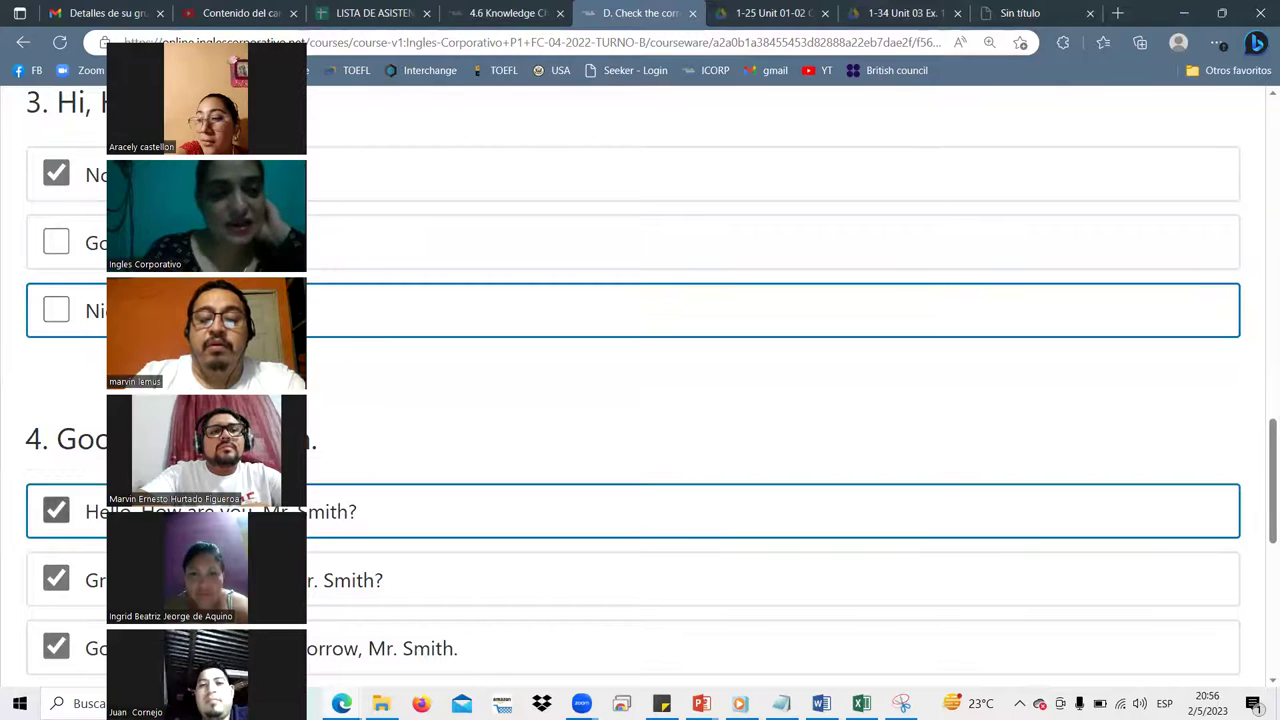
click(60, 592)
click(56, 646)
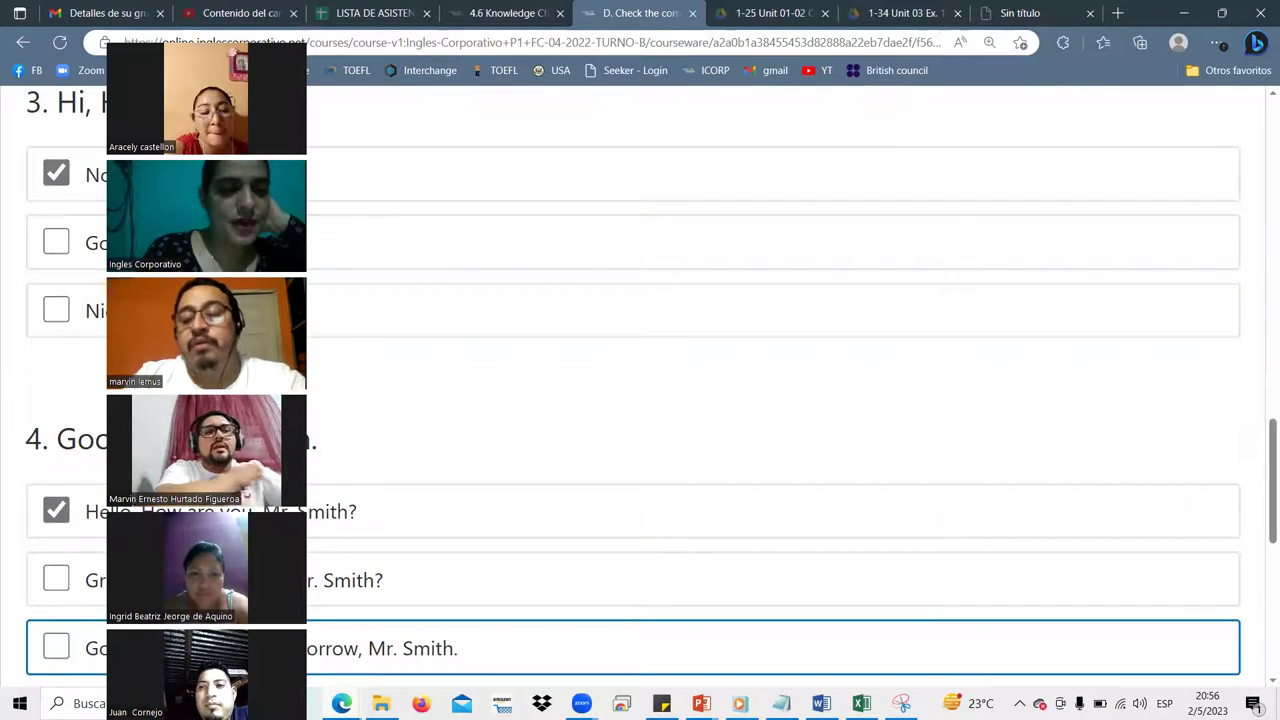
scroll(60, 640, down, 3)
click(95, 535)
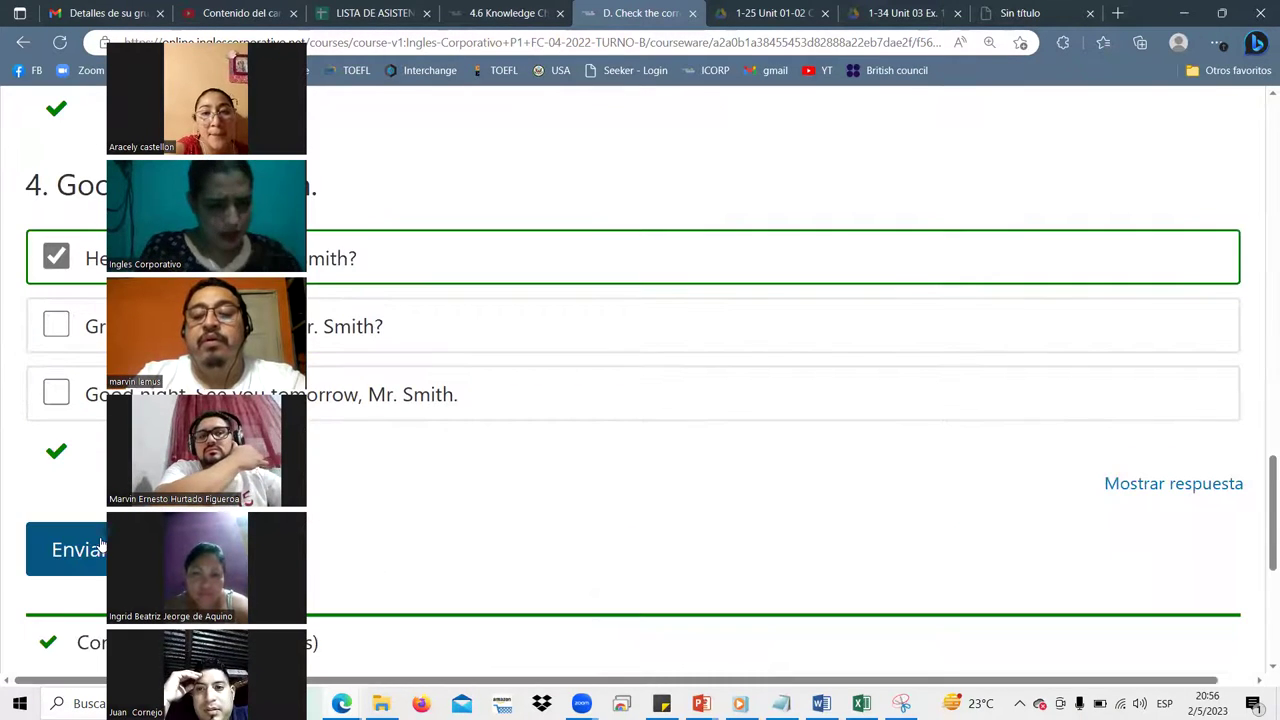
scroll(380, 540, up, 2)
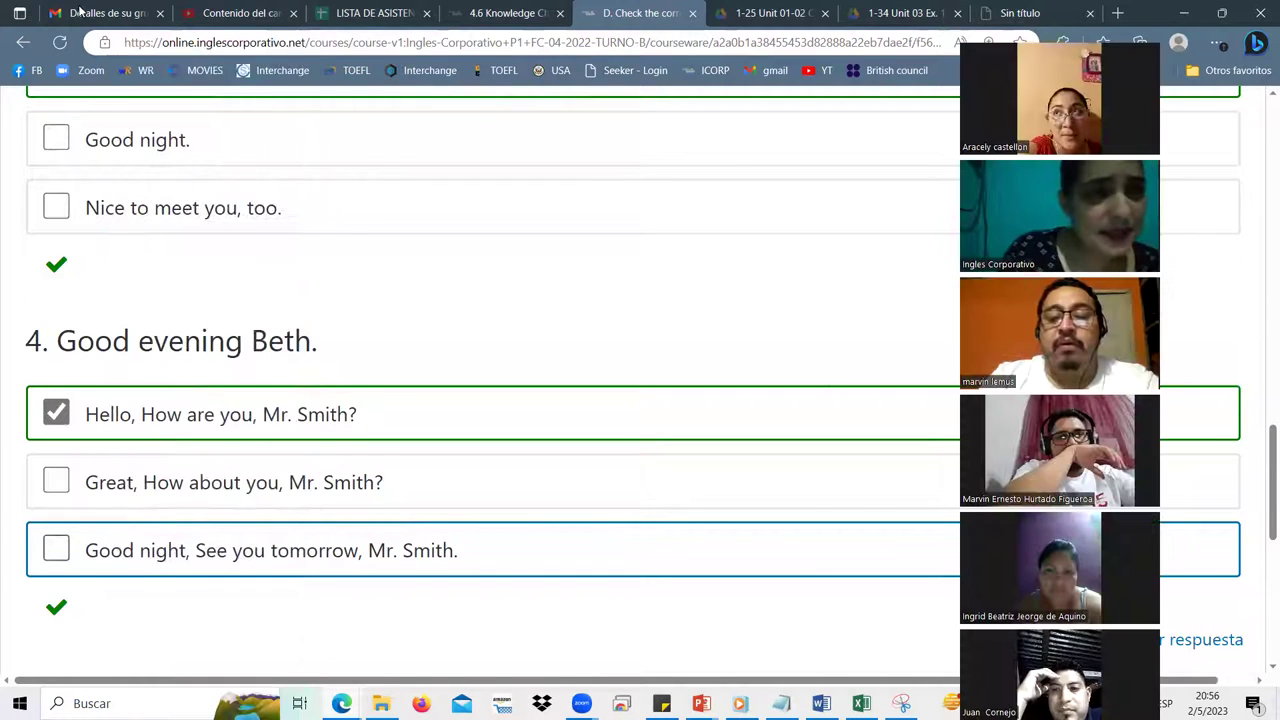
scroll(600, 300, up, 2)
Switch to the Hanesbrand attendance and grades spreadsheet and open the P1-10-SOCKS-TURNO-A-04-23 sheet.
click(380, 13)
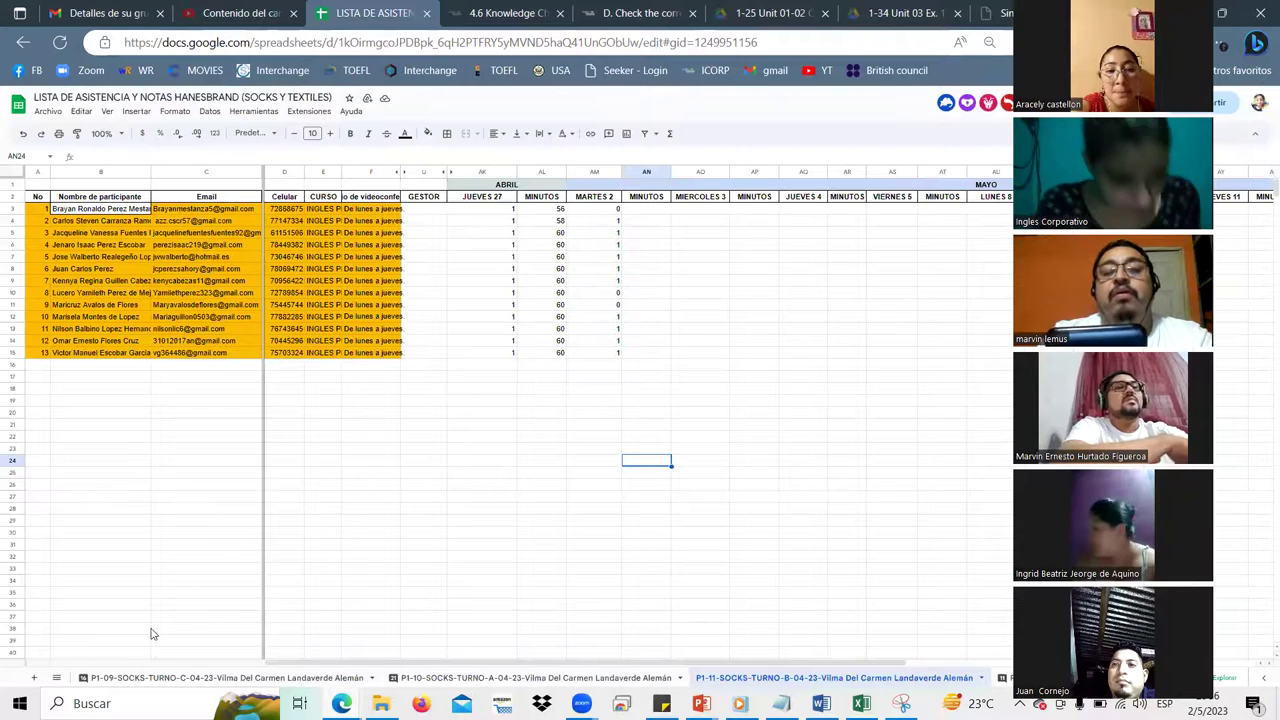
click(56, 678)
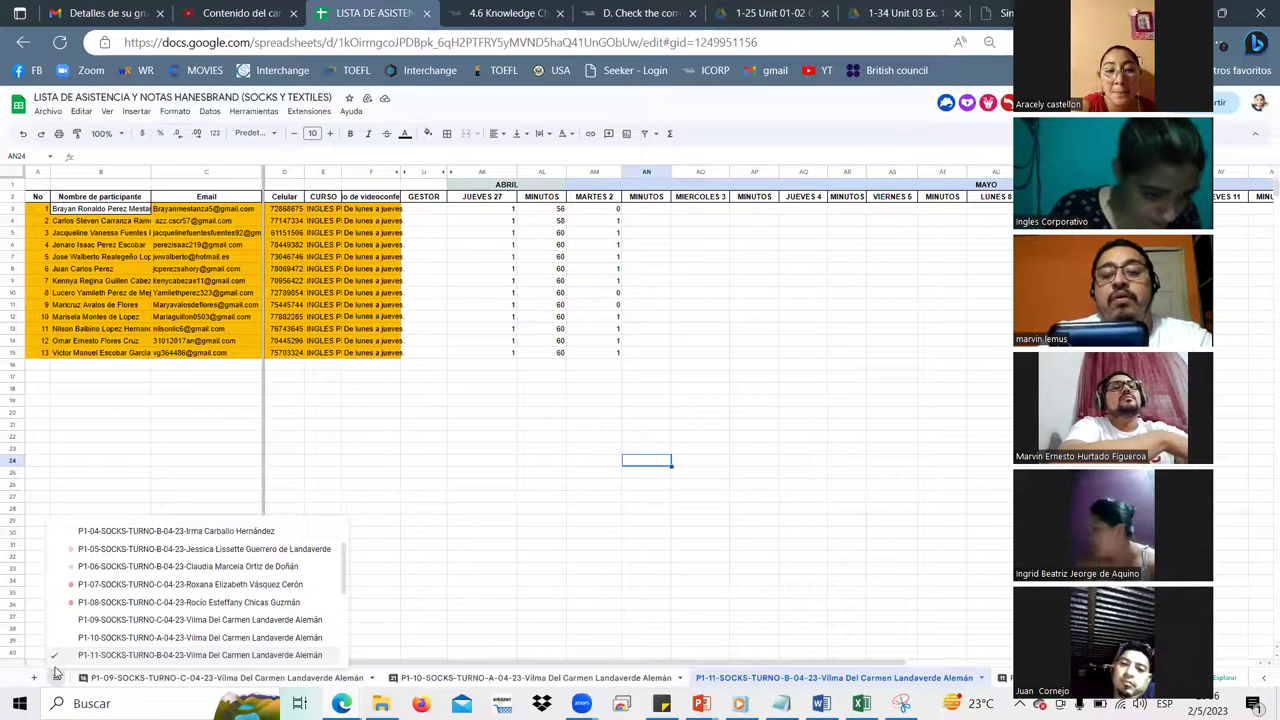
click(231, 637)
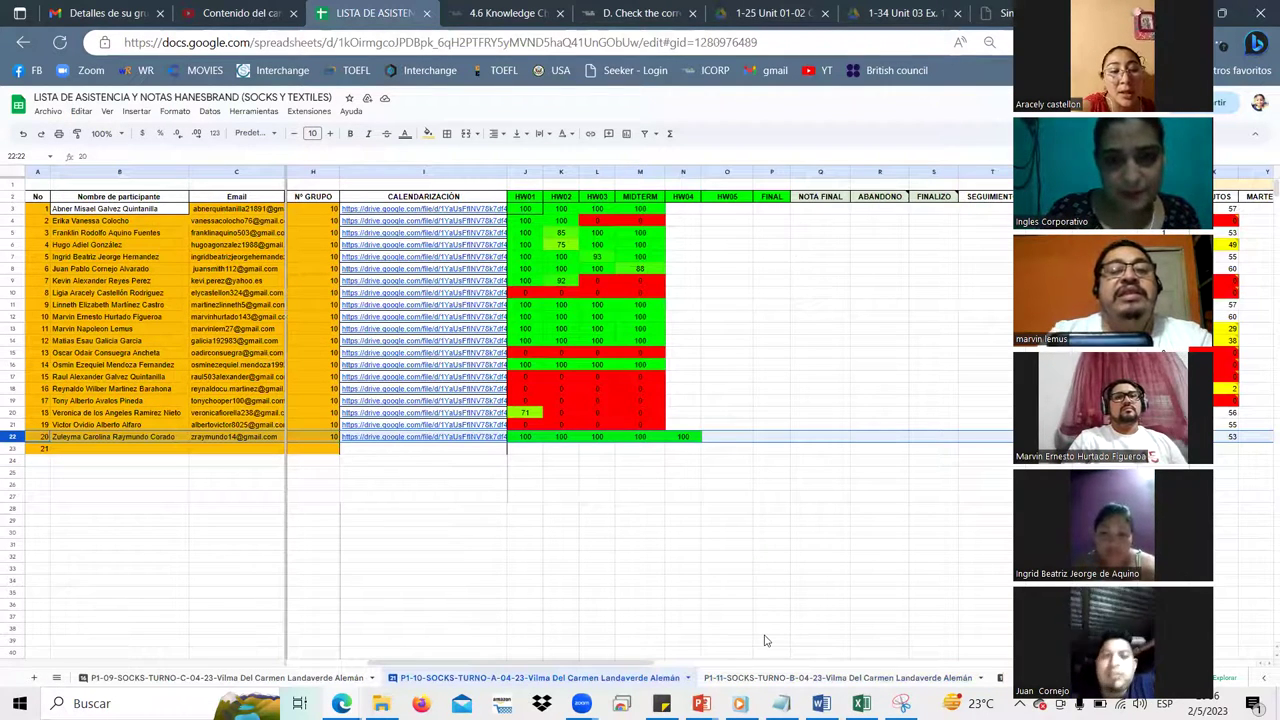
Hide columns J through AL, covering HW01 through the April attendance minutes.
drag(530, 175, 1262, 182)
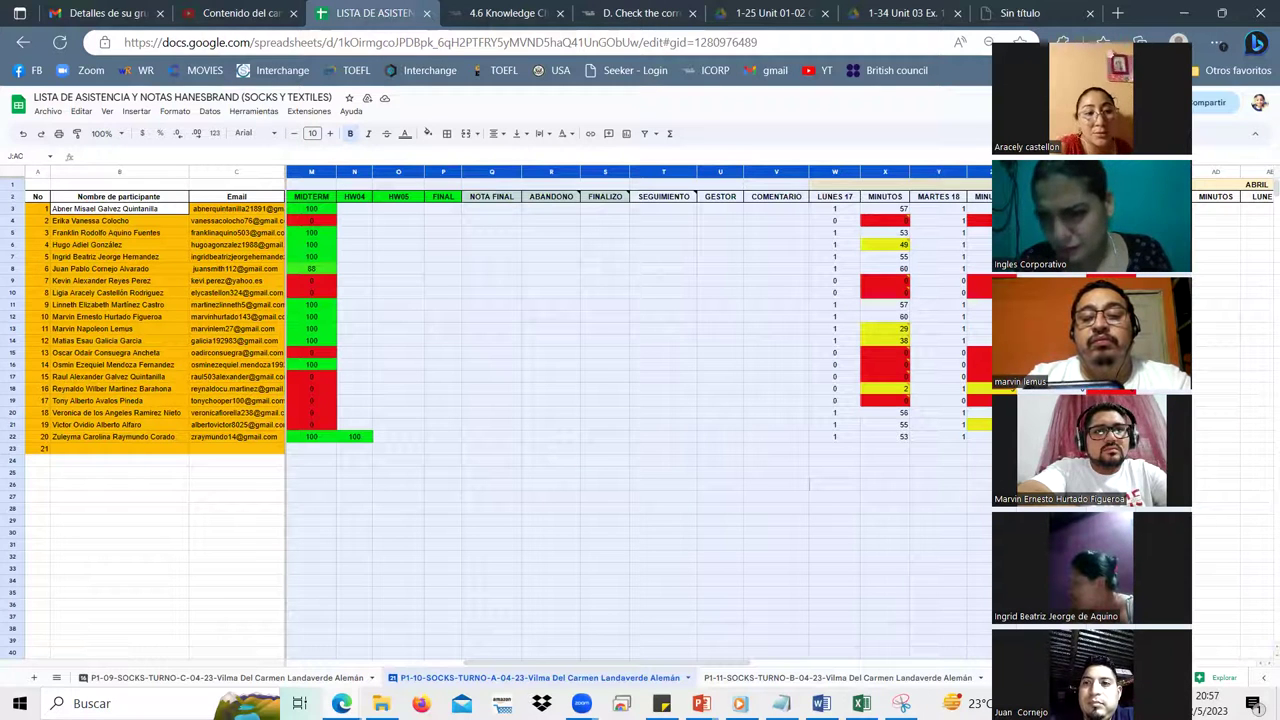
scroll(1262, 183, right, 2)
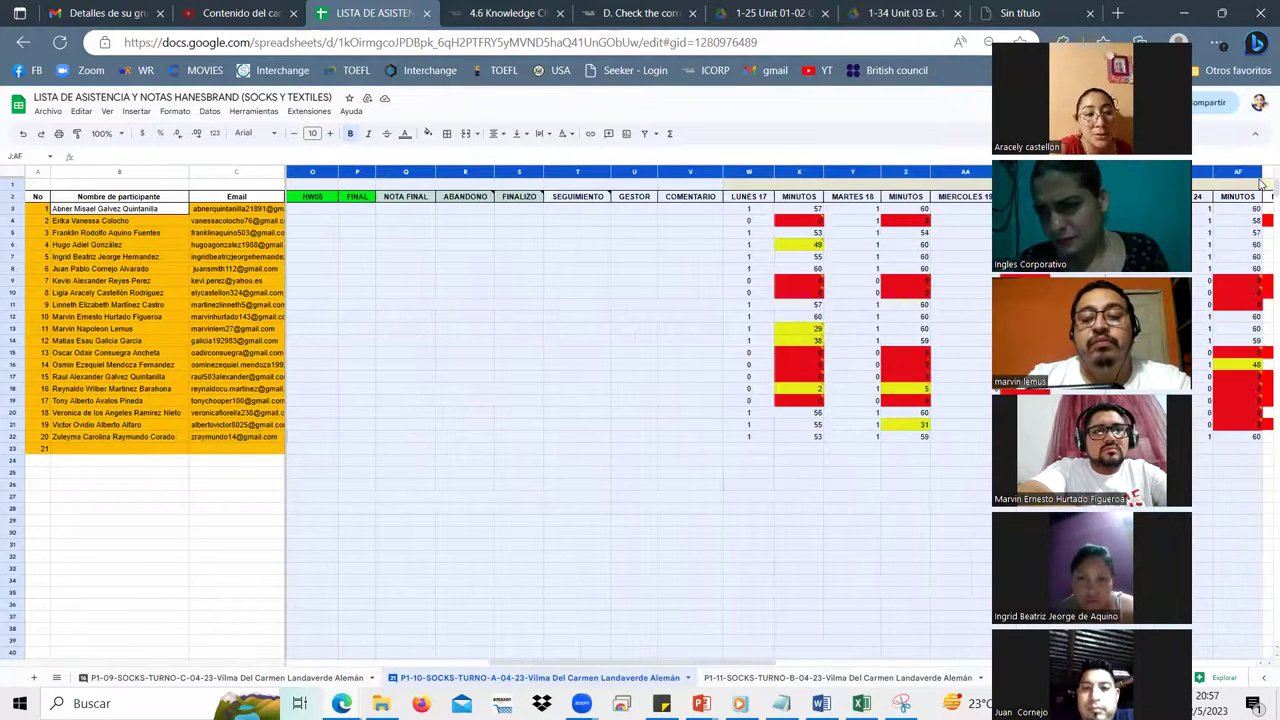
scroll(1262, 183, right, 4)
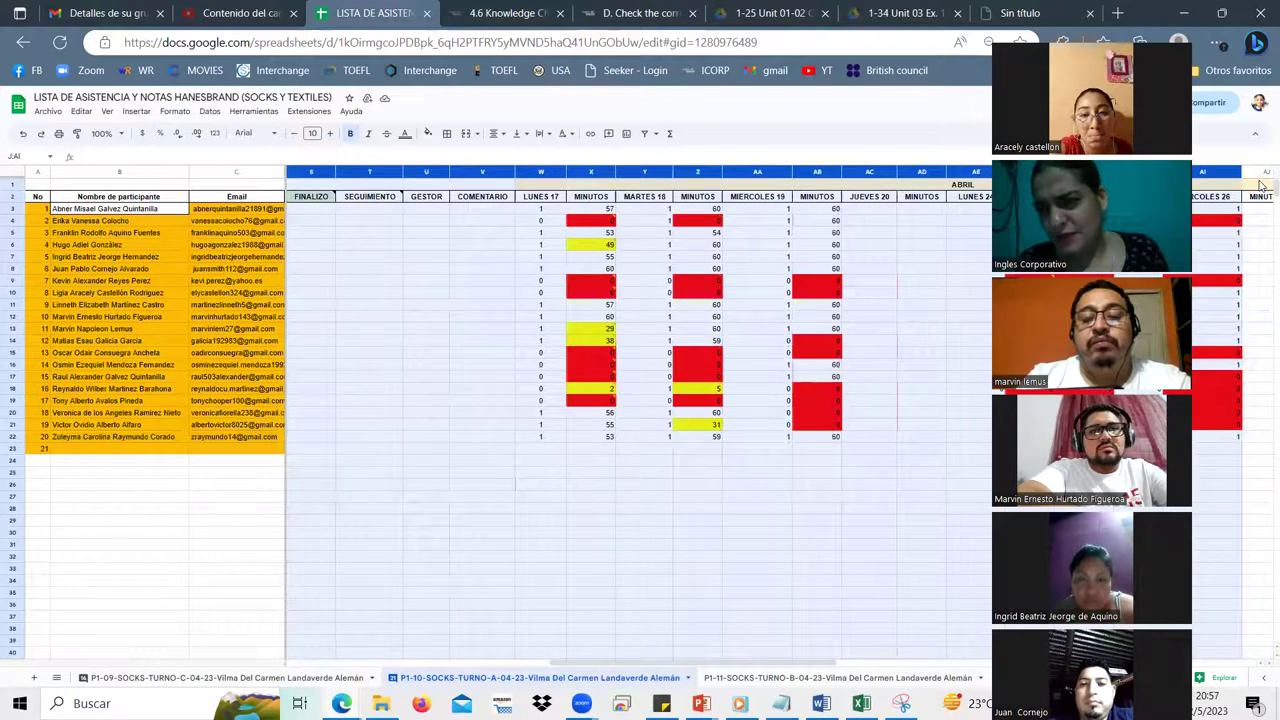
scroll(1262, 183, right, 1)
scroll(1262, 183, right, 2)
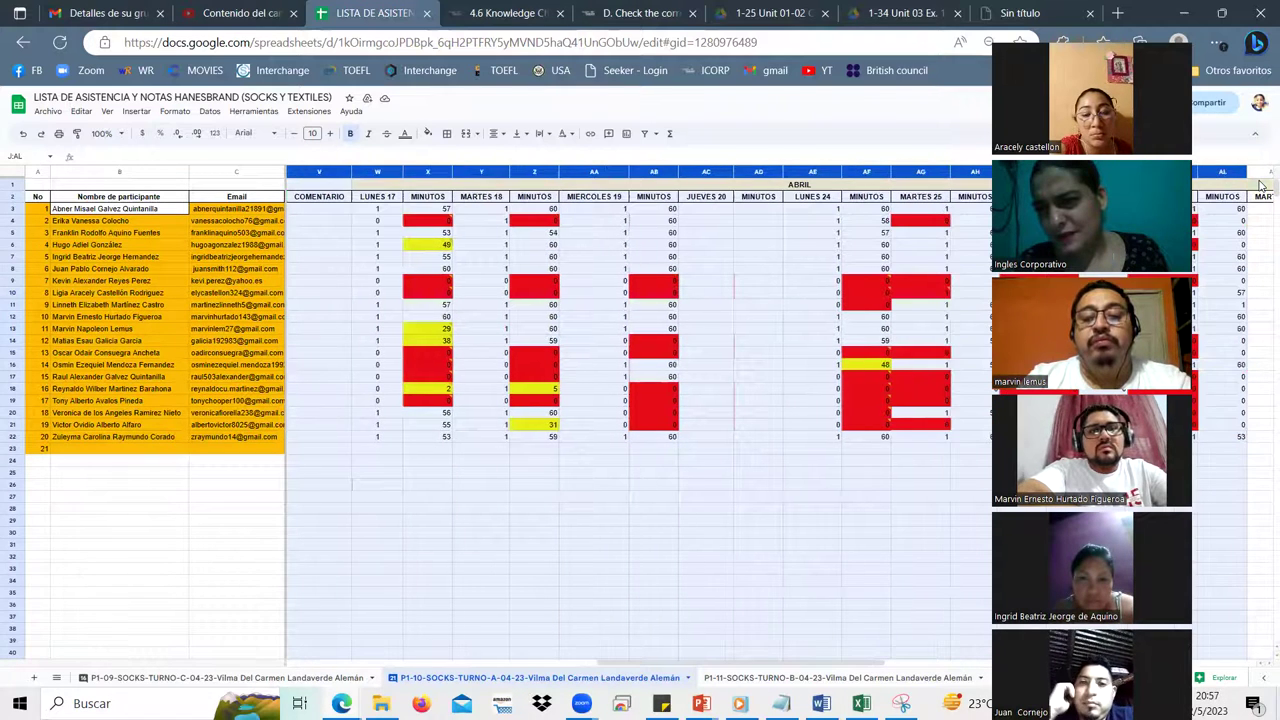
scroll(1262, 183, right, 1)
scroll(1262, 183, right, 1)
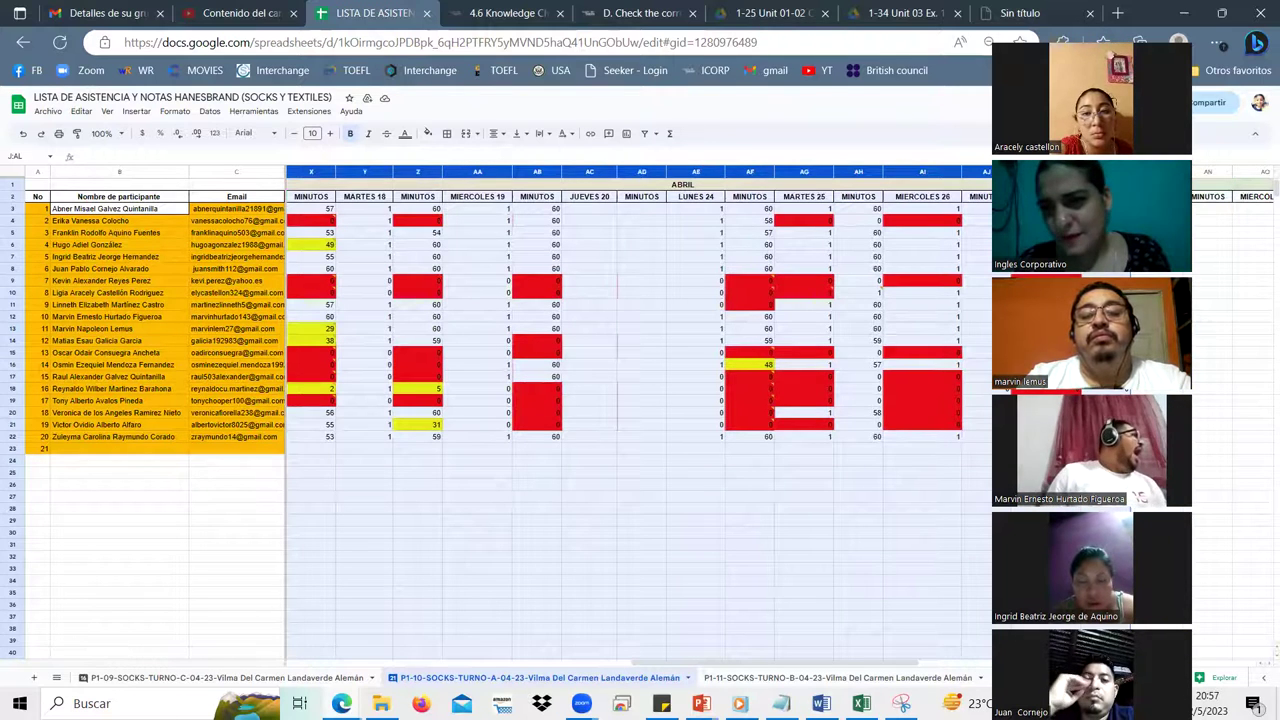
right_click(934, 174)
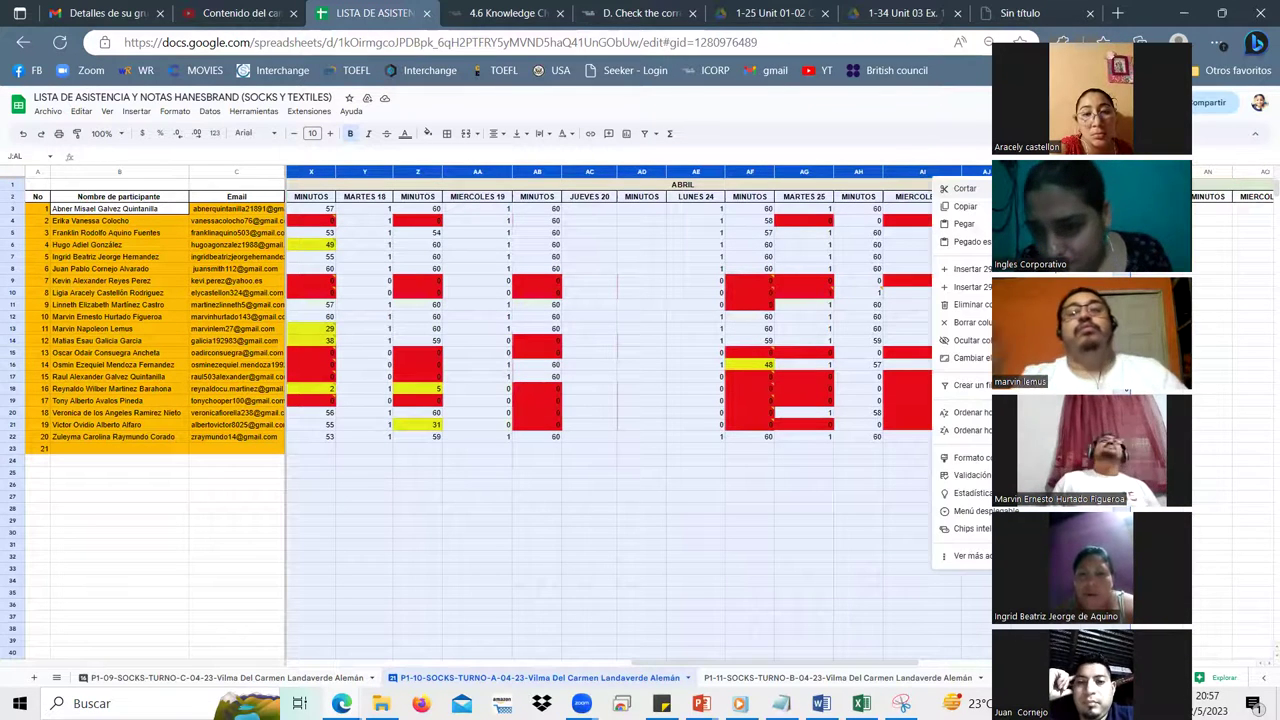
click(968, 341)
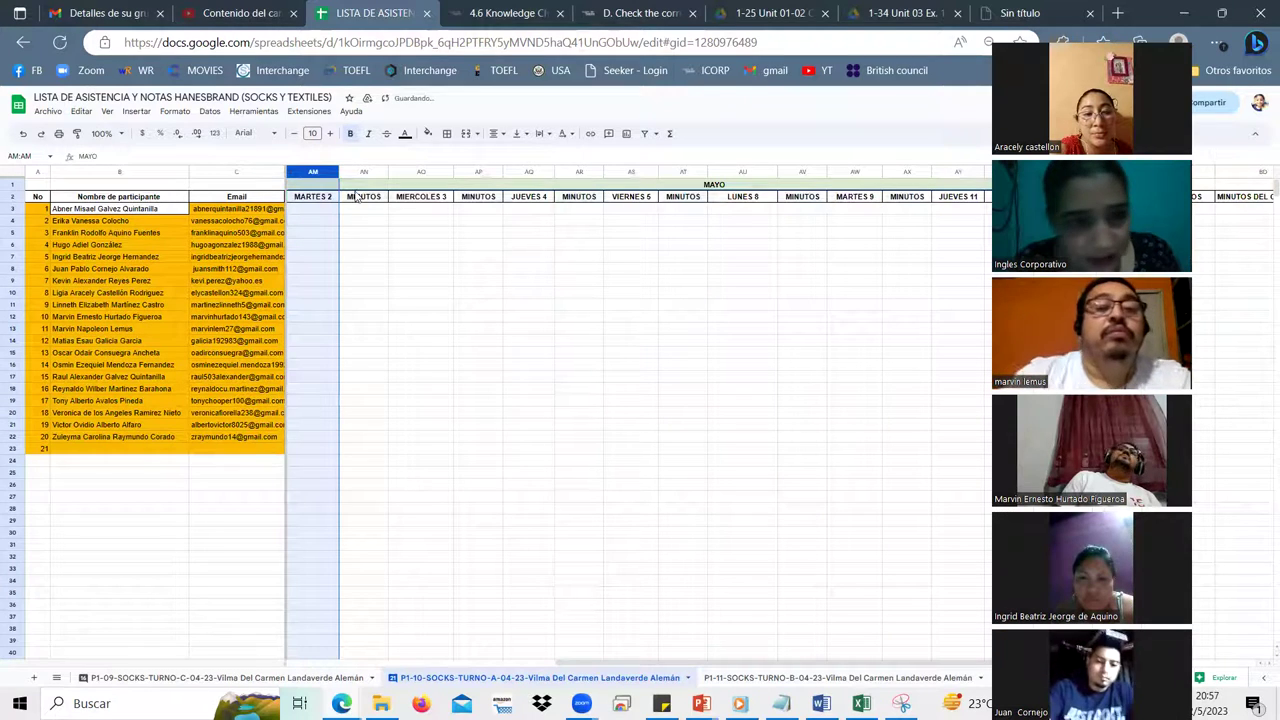
Enter the MARTES 2 attendance for participants 1 to 5 as 0, 0, 1, 0 and 1.
click(323, 213)
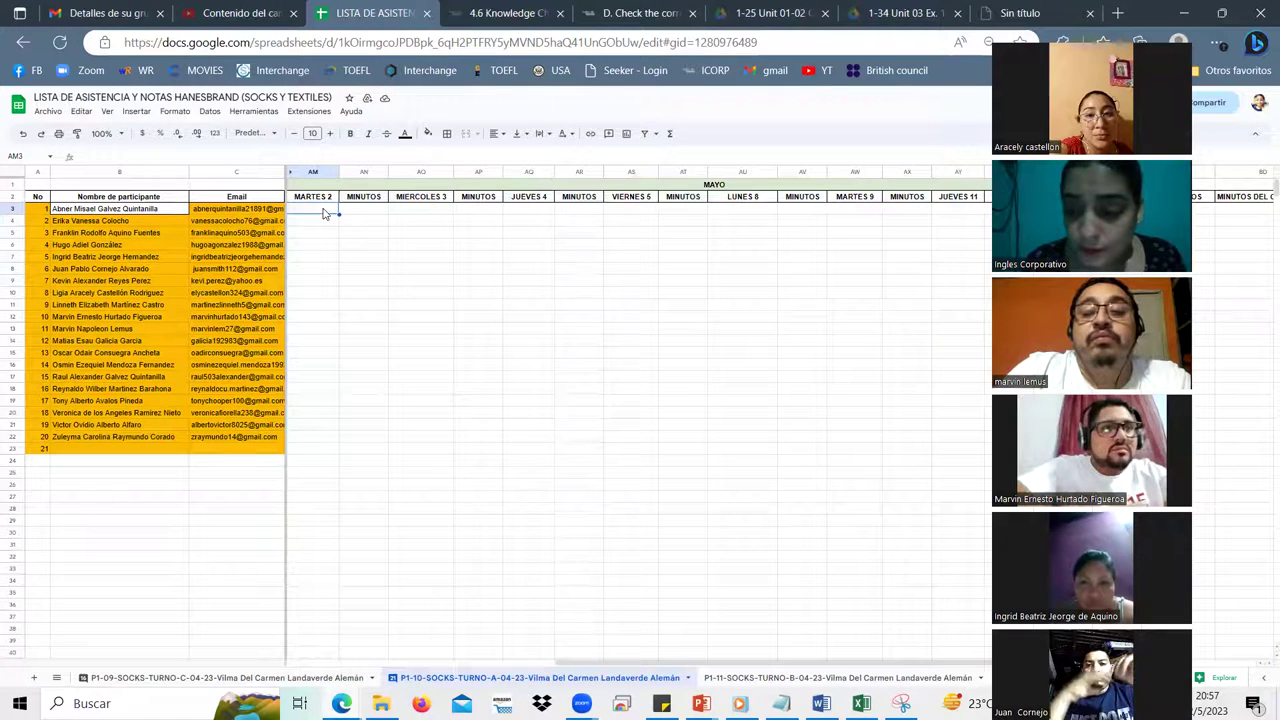
text(0)
key(Return)
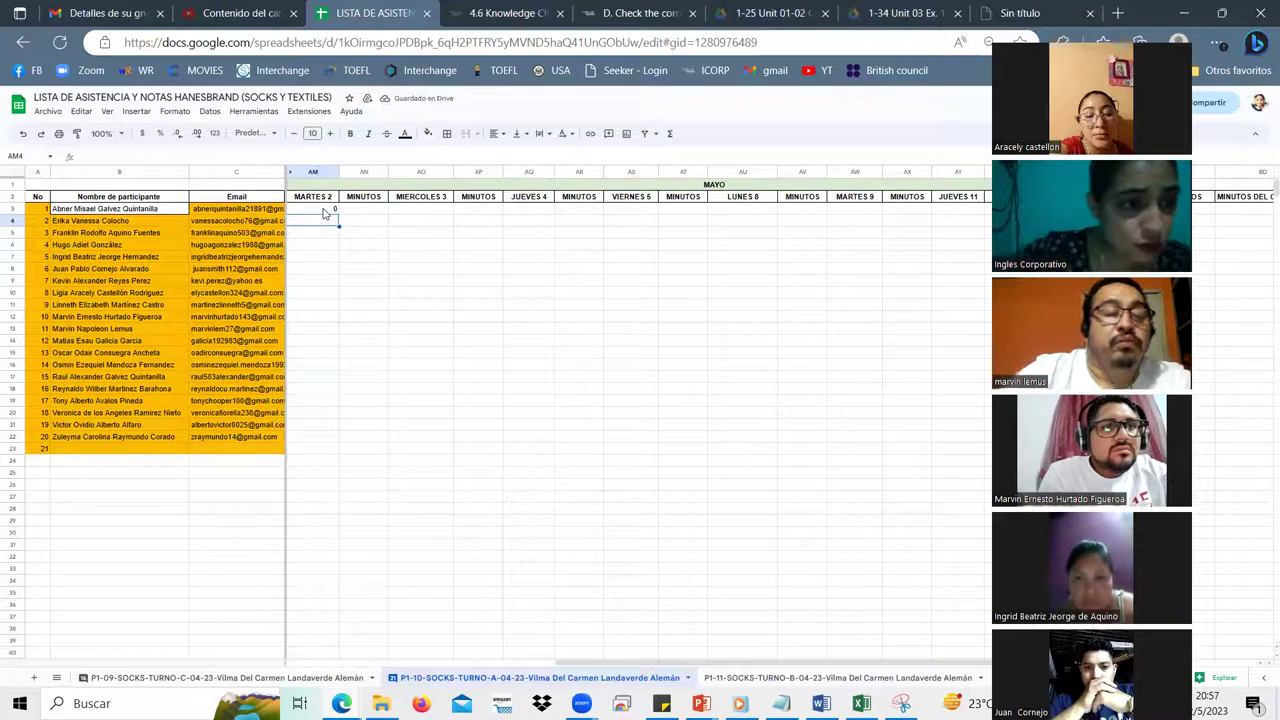
text(0)
key(Return)
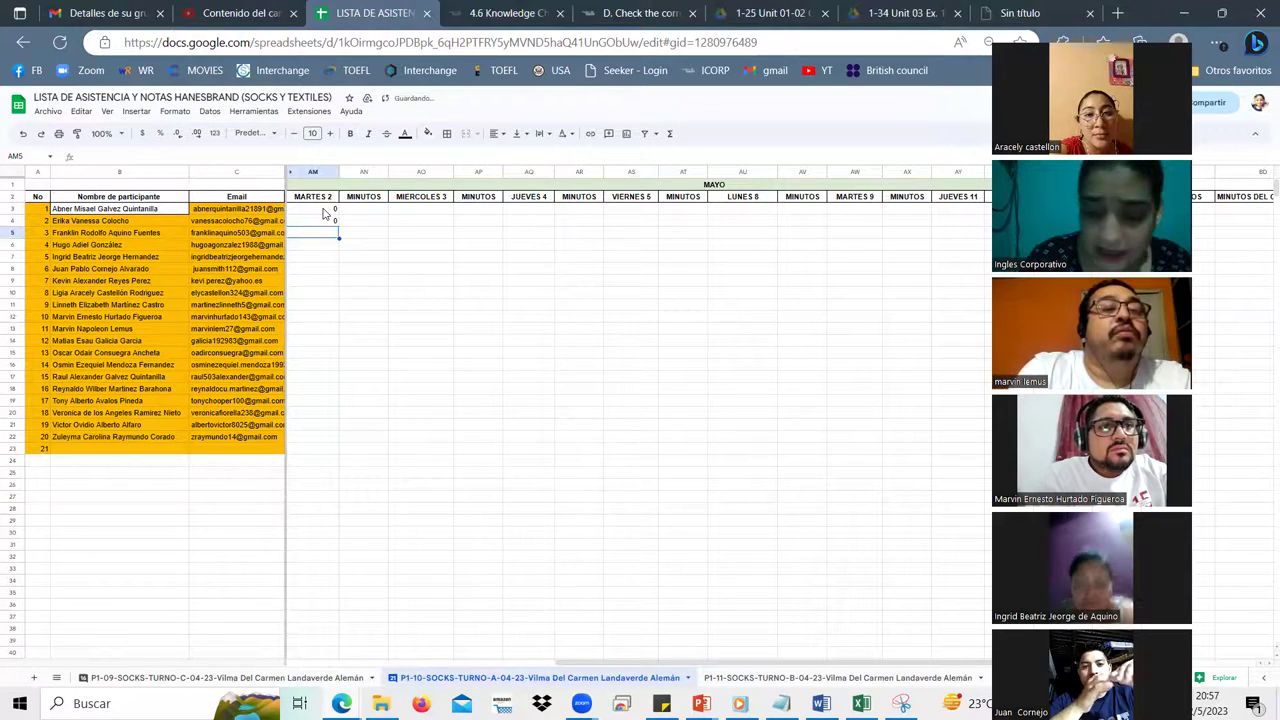
text(1)
key(Return)
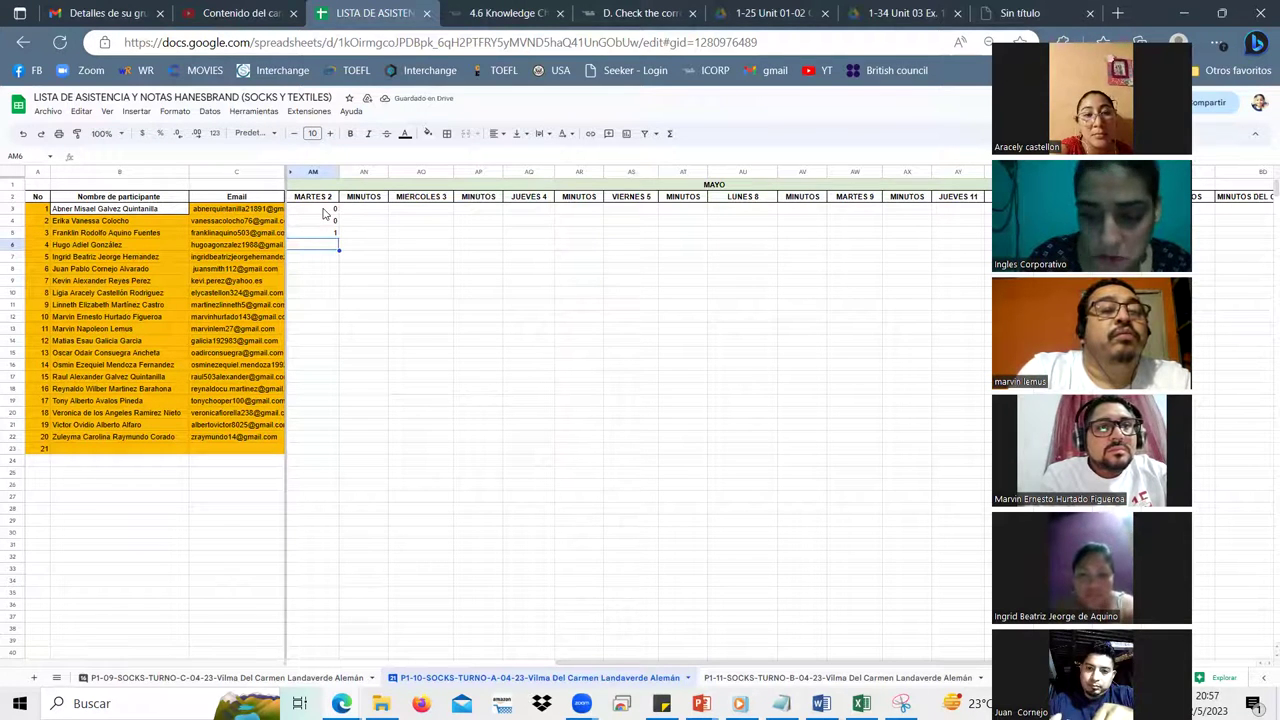
text(0)
key(Return)
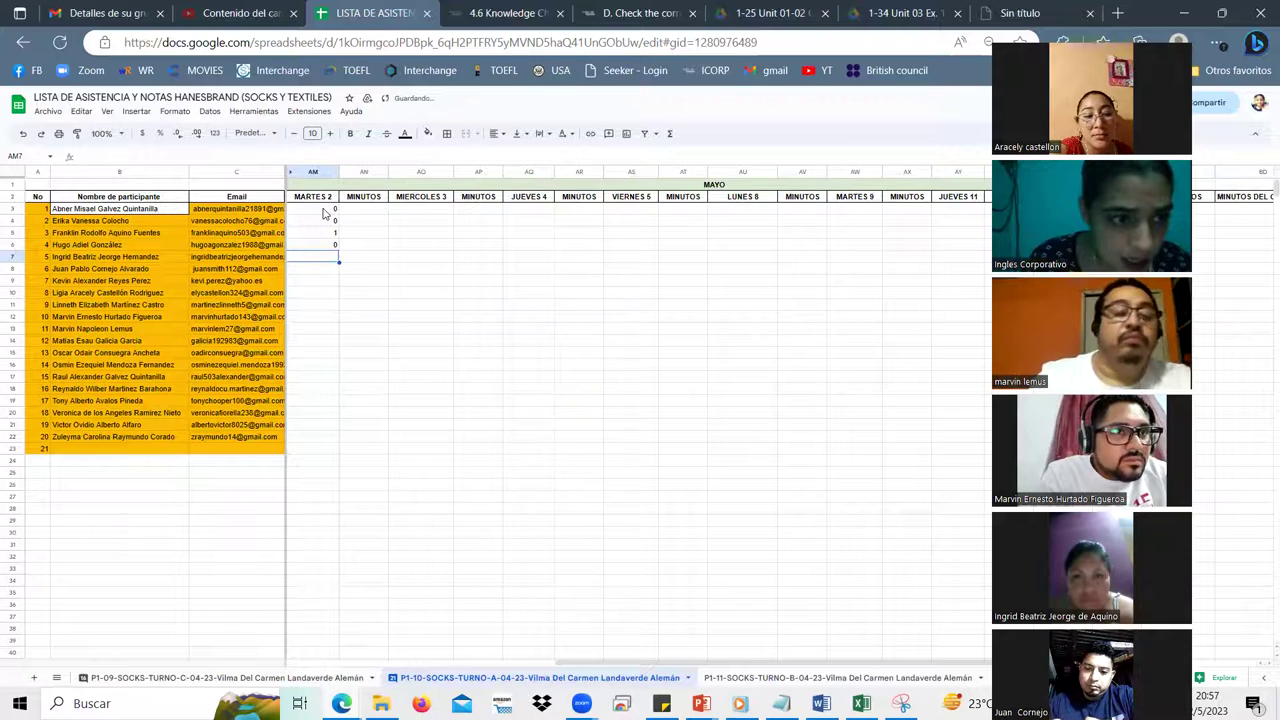
text(1)
key(Return)
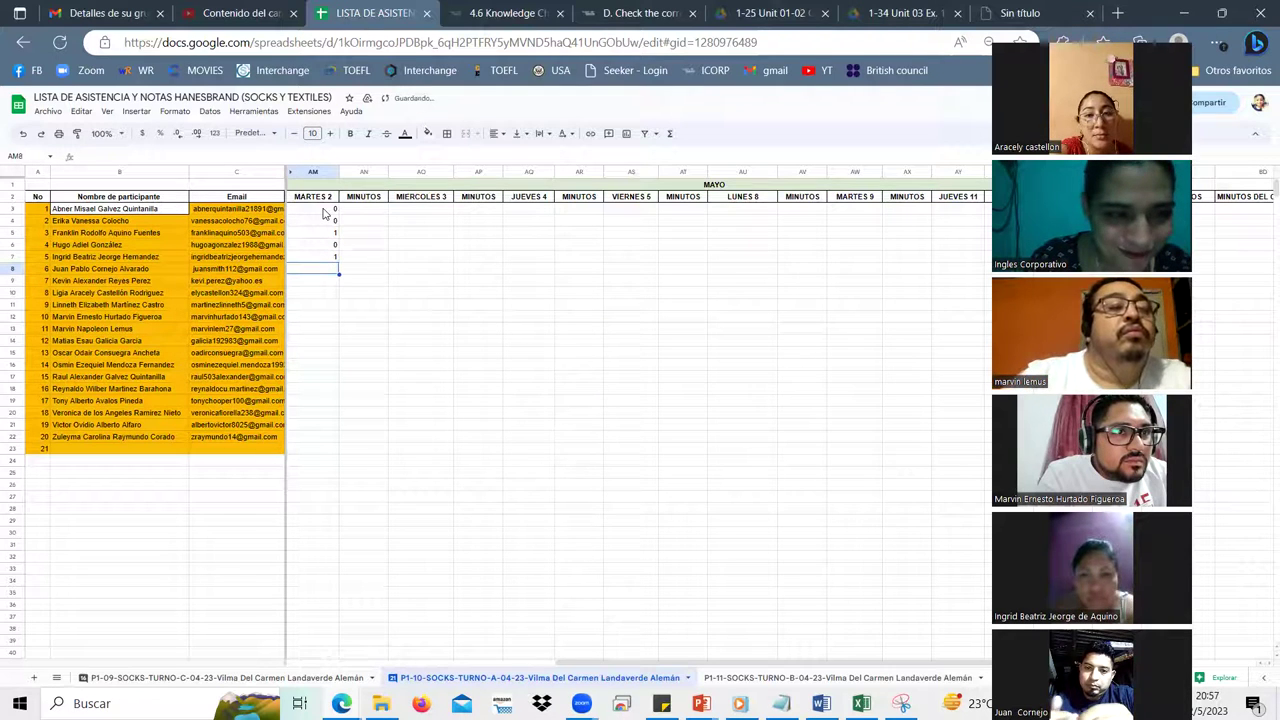
Set the MARTES 2 attendance to 0 for participant 6 and 1 for participant 7.
text(1)
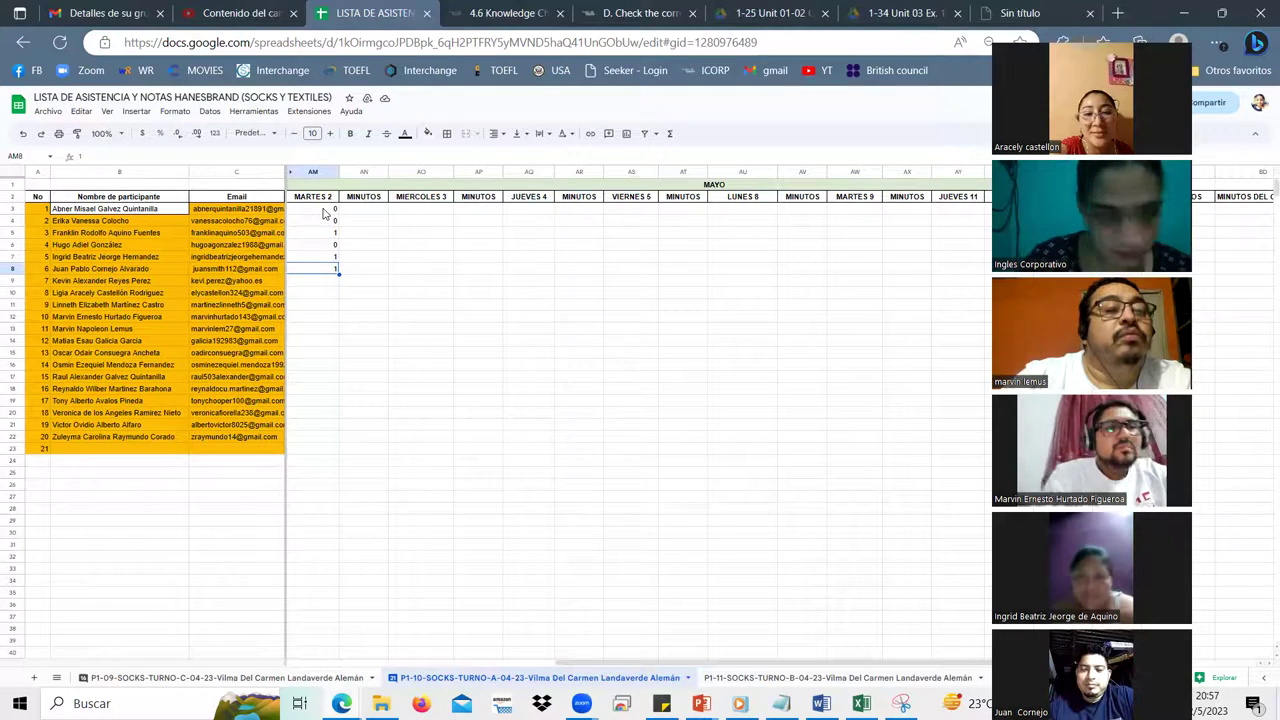
key(BackSpace)
text(0)
key(Return)
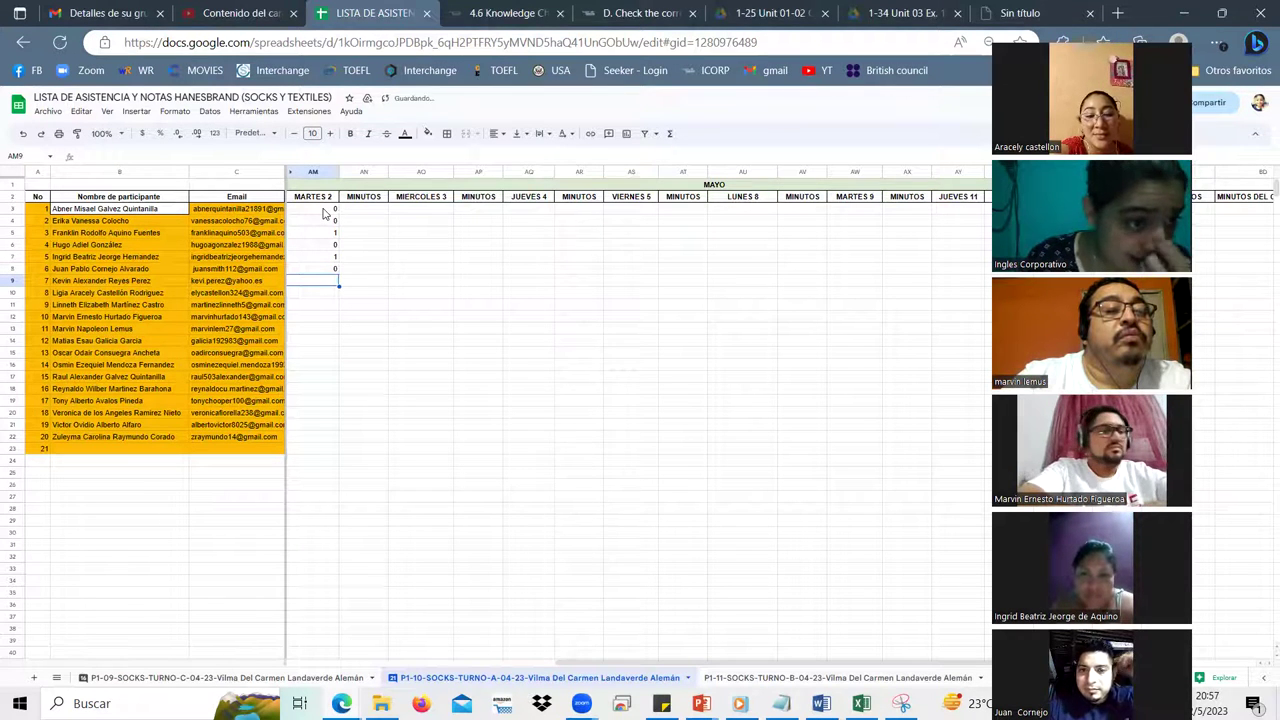
text(0)
key(Return)
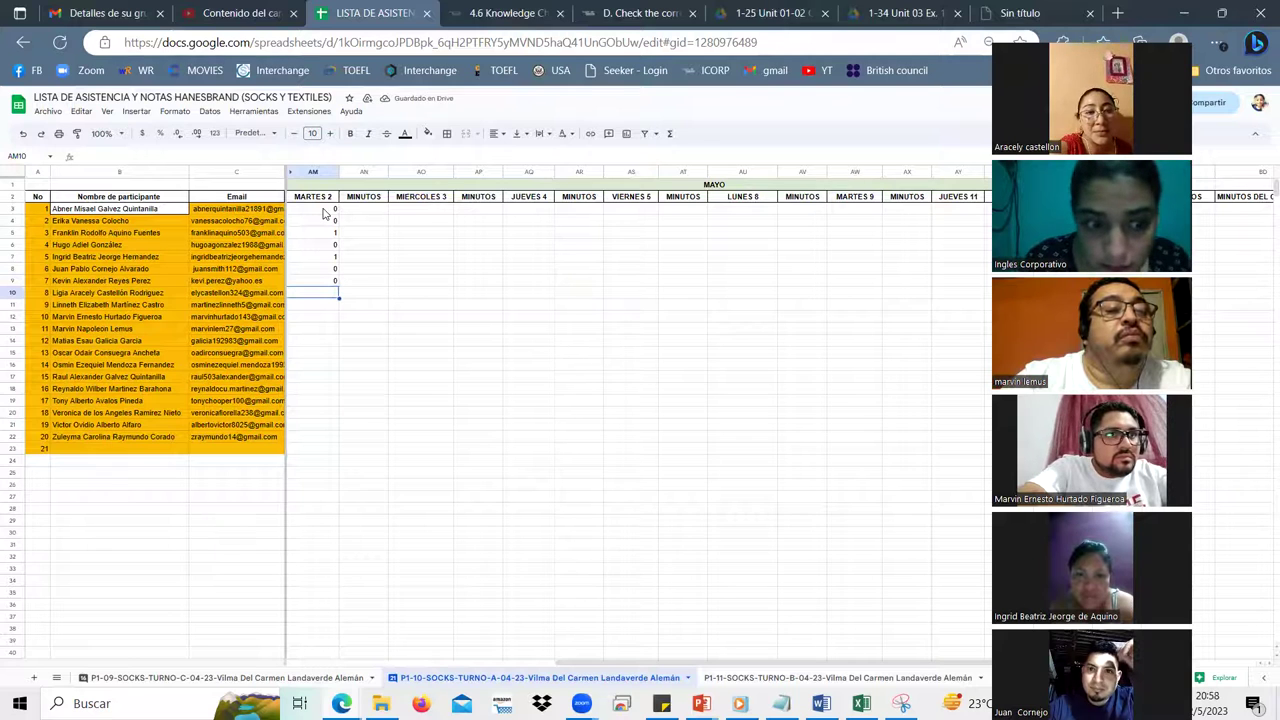
key(Up)
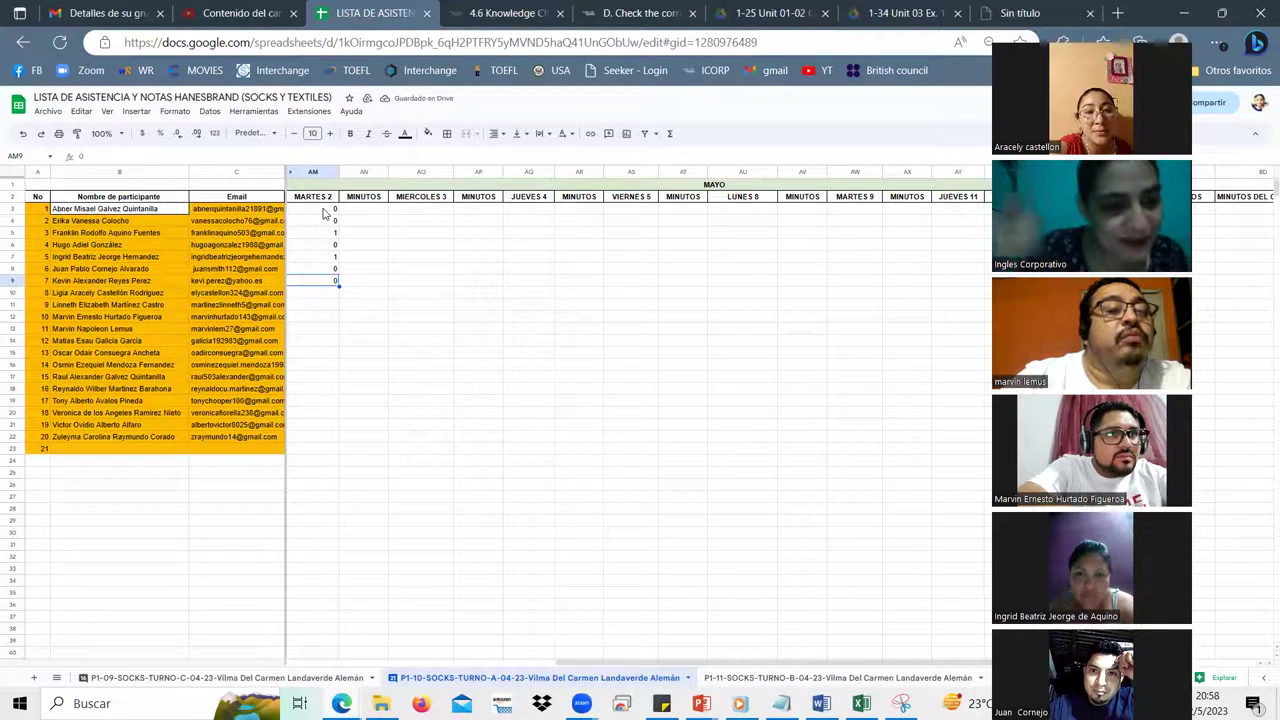
text(1)
key(Return)
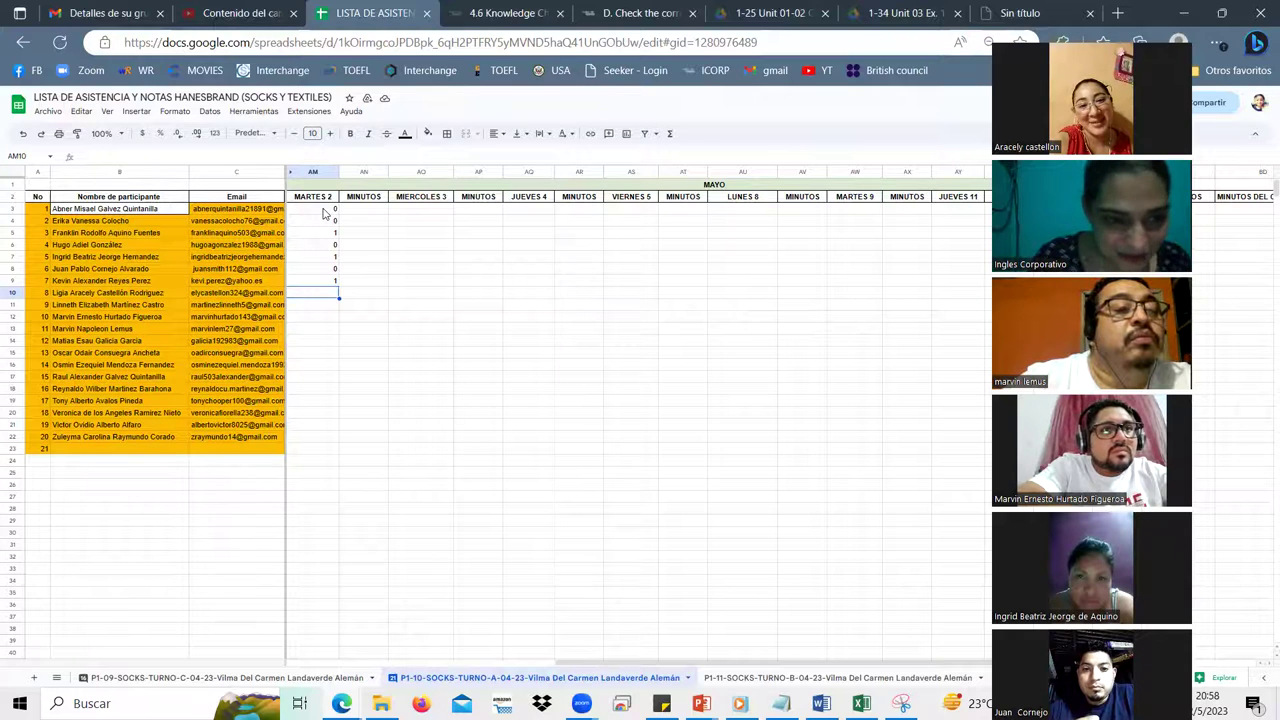
Skip participant 8 and enter MARTES 2 attendance of 1 for participants 9 to 11 and 0 for participants 12 and 13.
key(Down)
text(1)
key(Return)
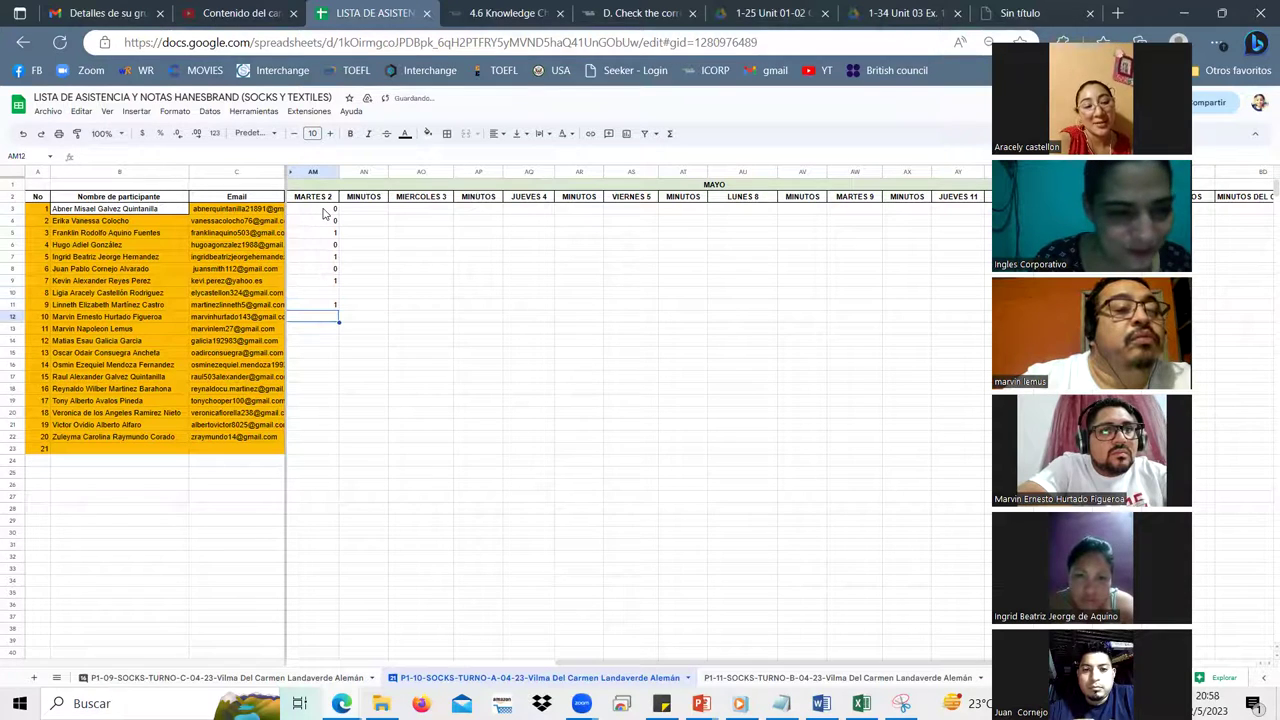
text(1)
key(Return)
text(1)
key(Return)
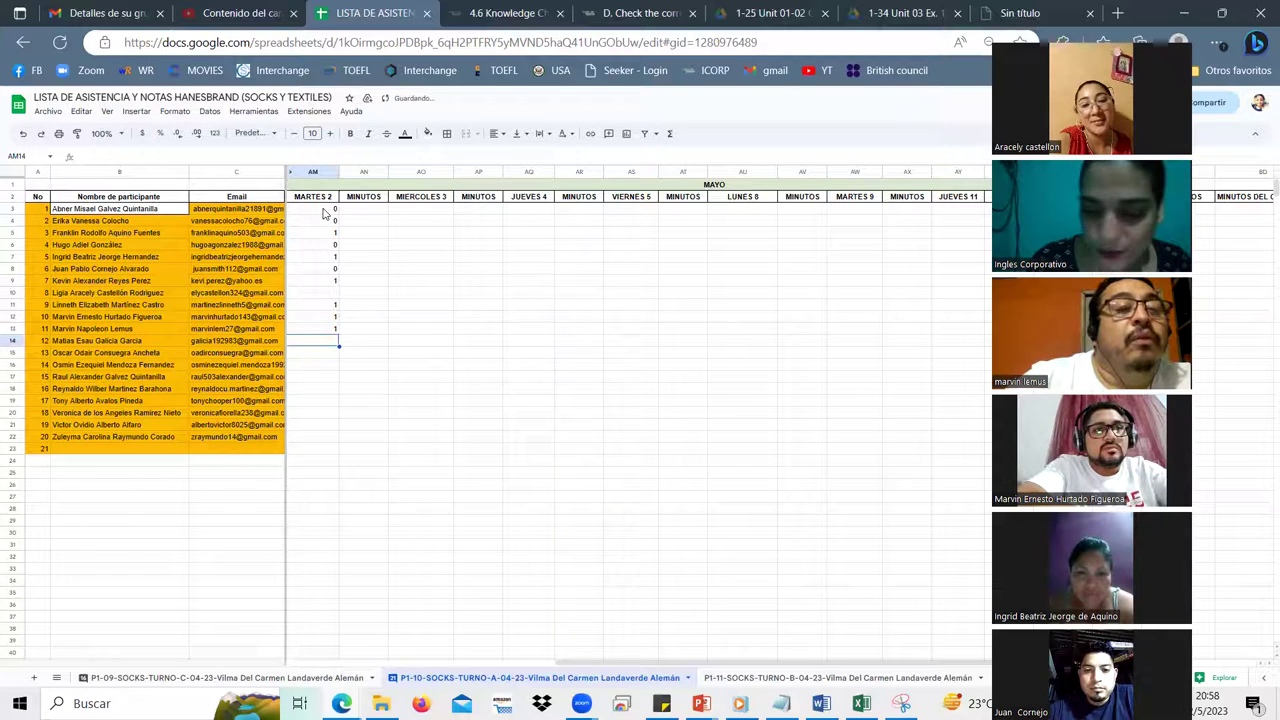
text(0)
key(Return)
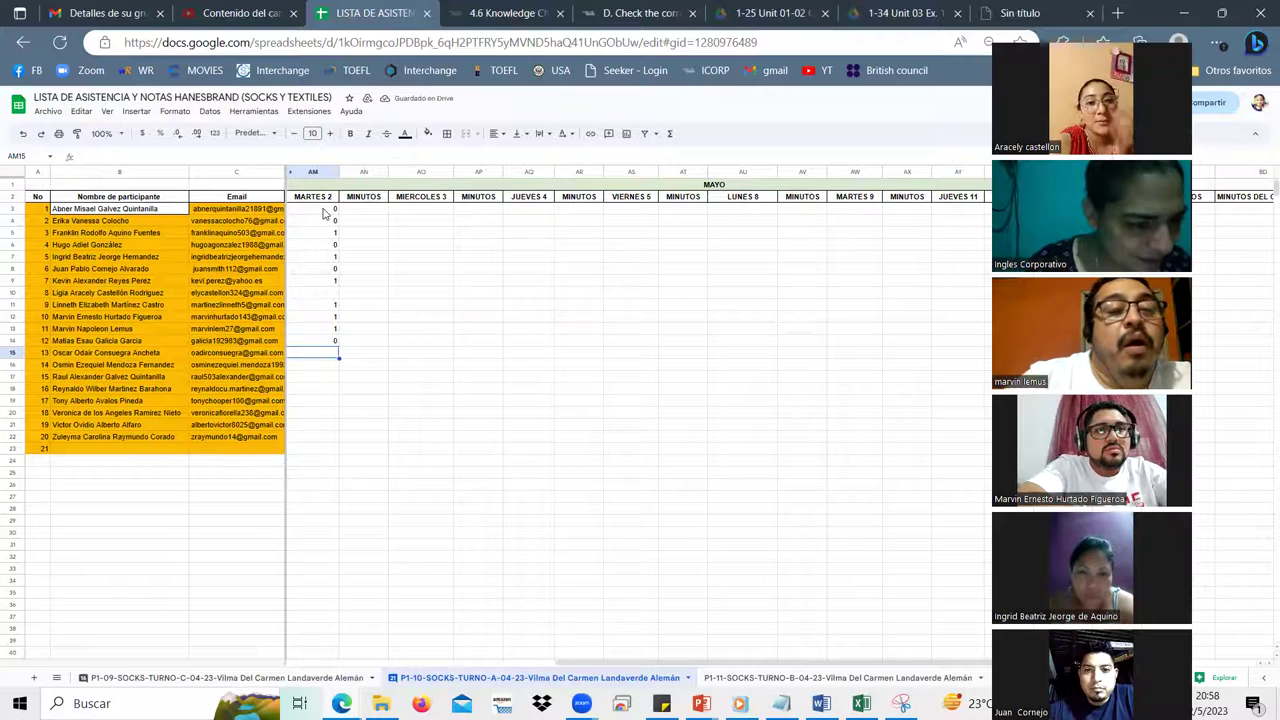
text(0)
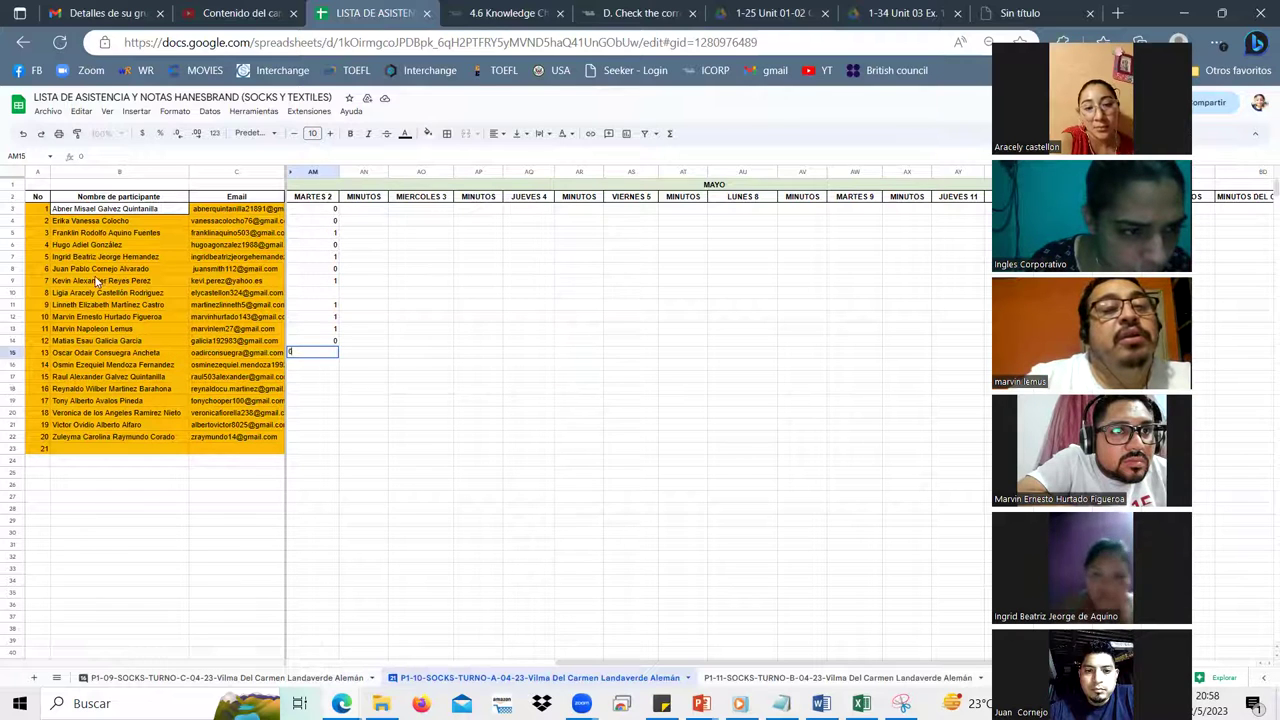
Fill in participant 8's MARTES 2 attendance as 1 and change participant 7's to 0.
click(336, 292)
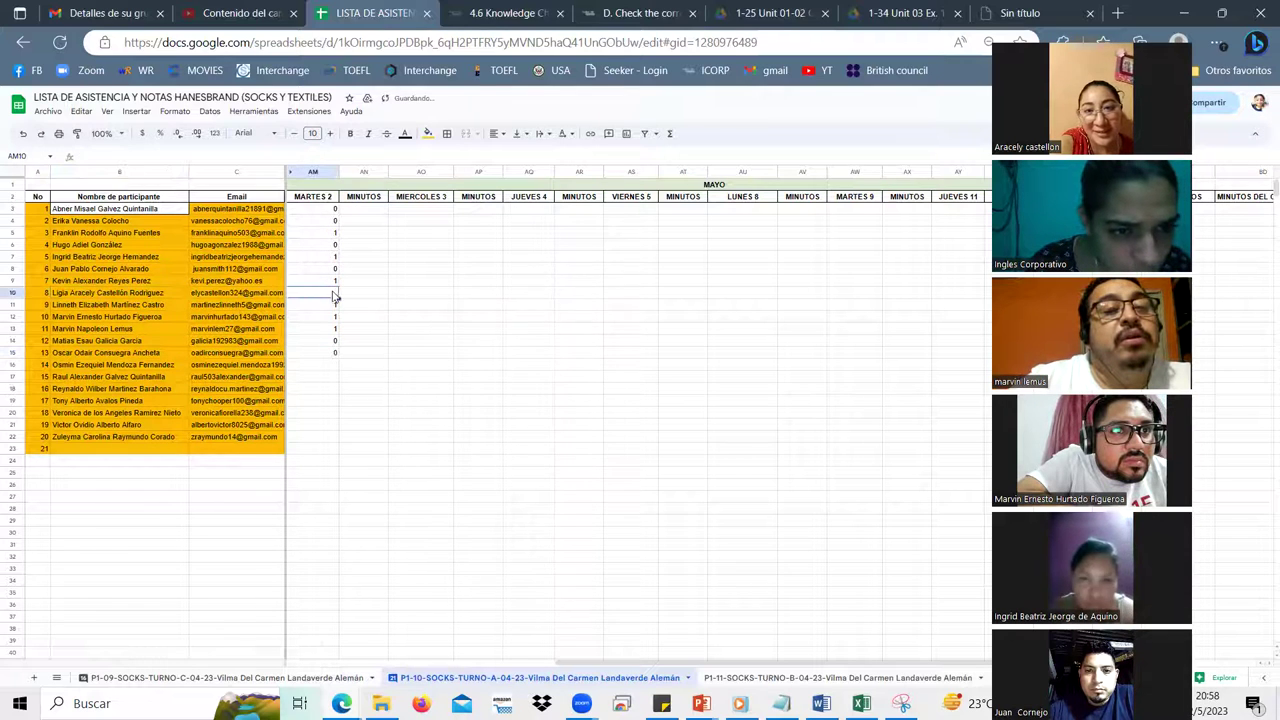
text(1)
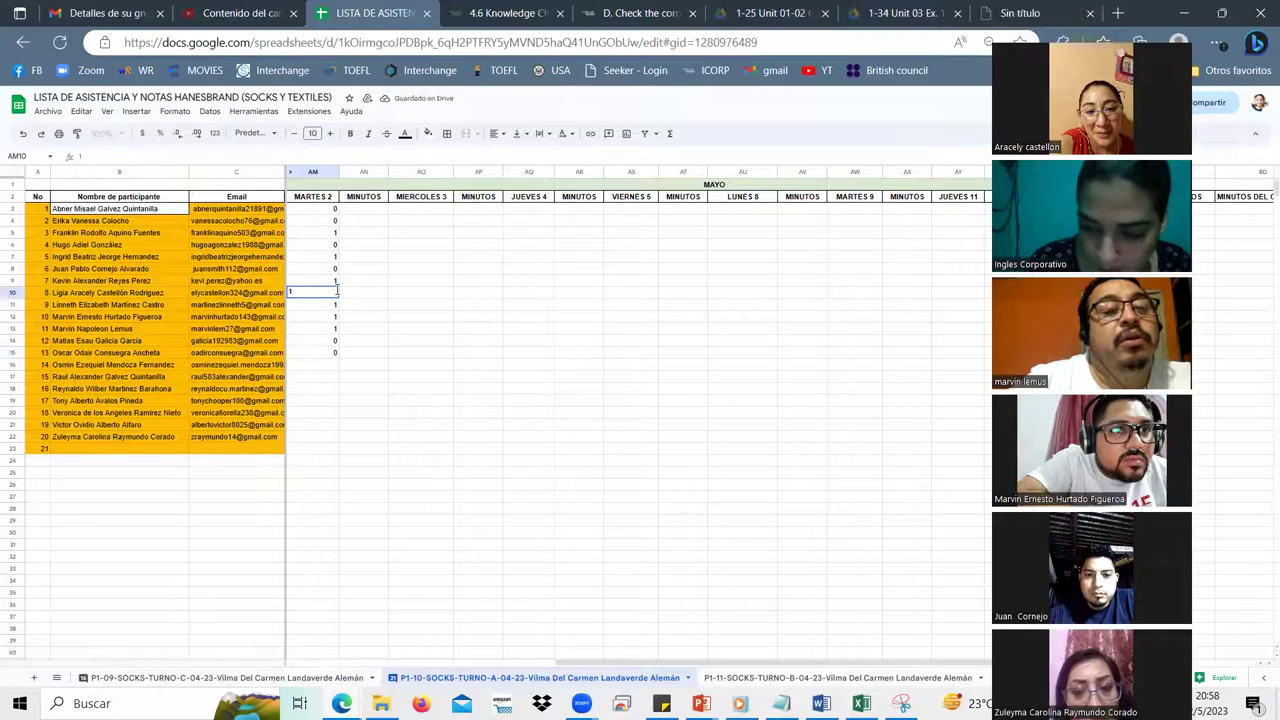
key(Return)
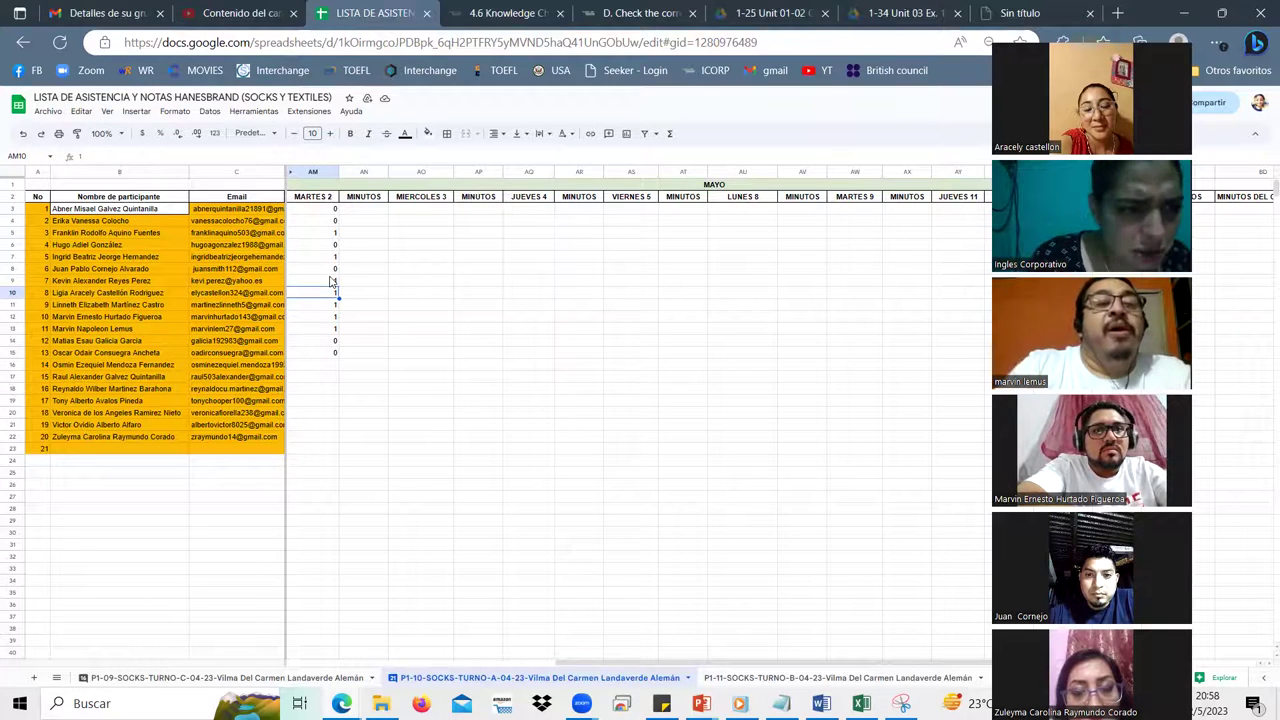
click(340, 284)
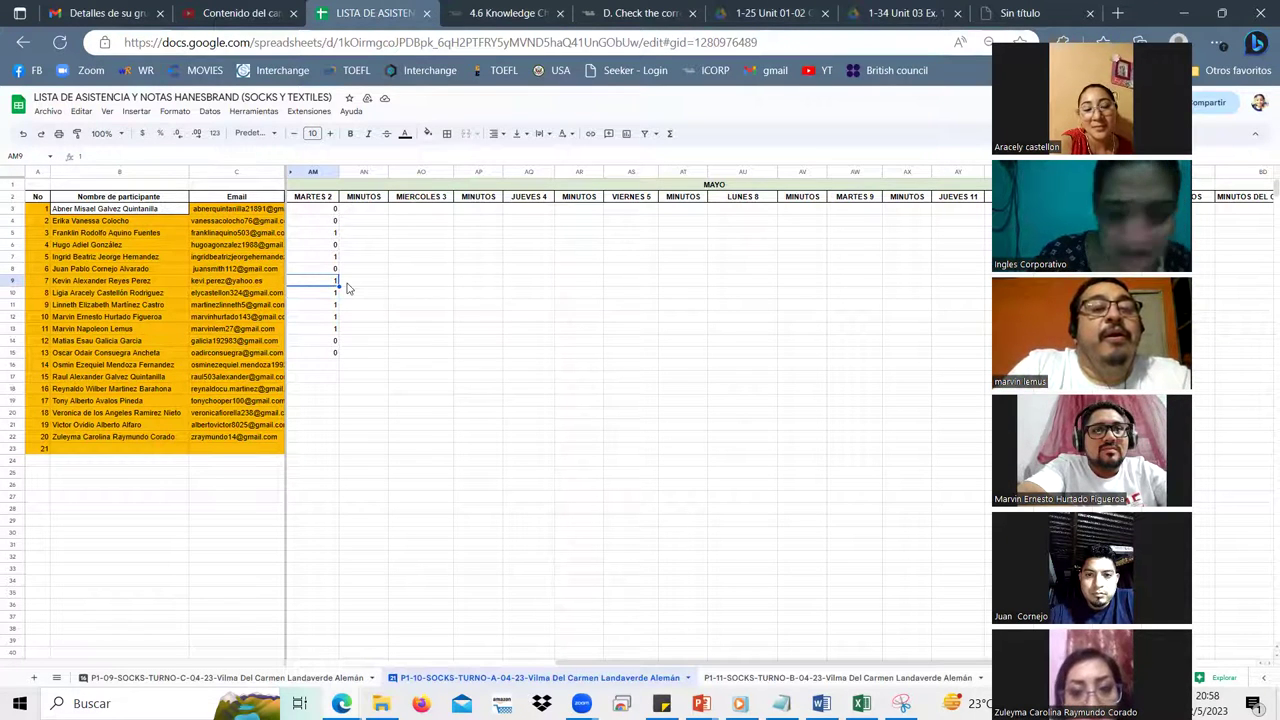
text(0)
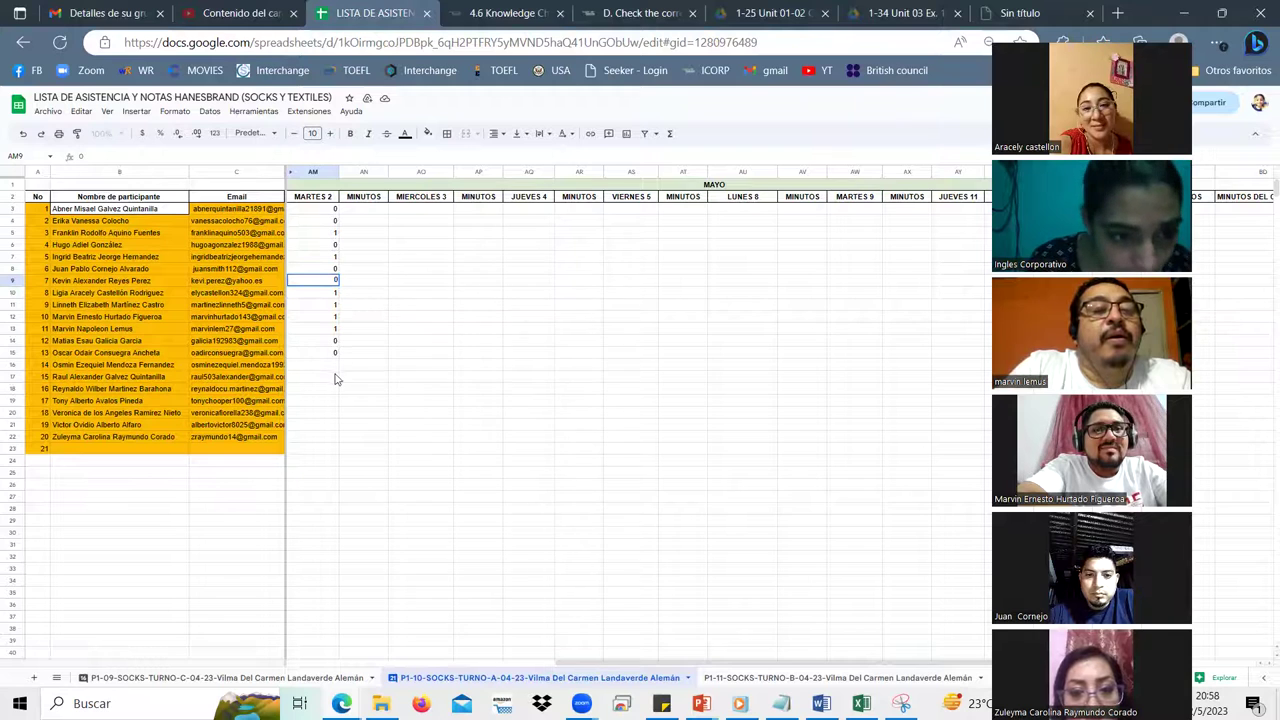
Enter MARTES 2 attendance of 1 for participant 14 and 0 for participants 15, 16 and 17.
click(330, 368)
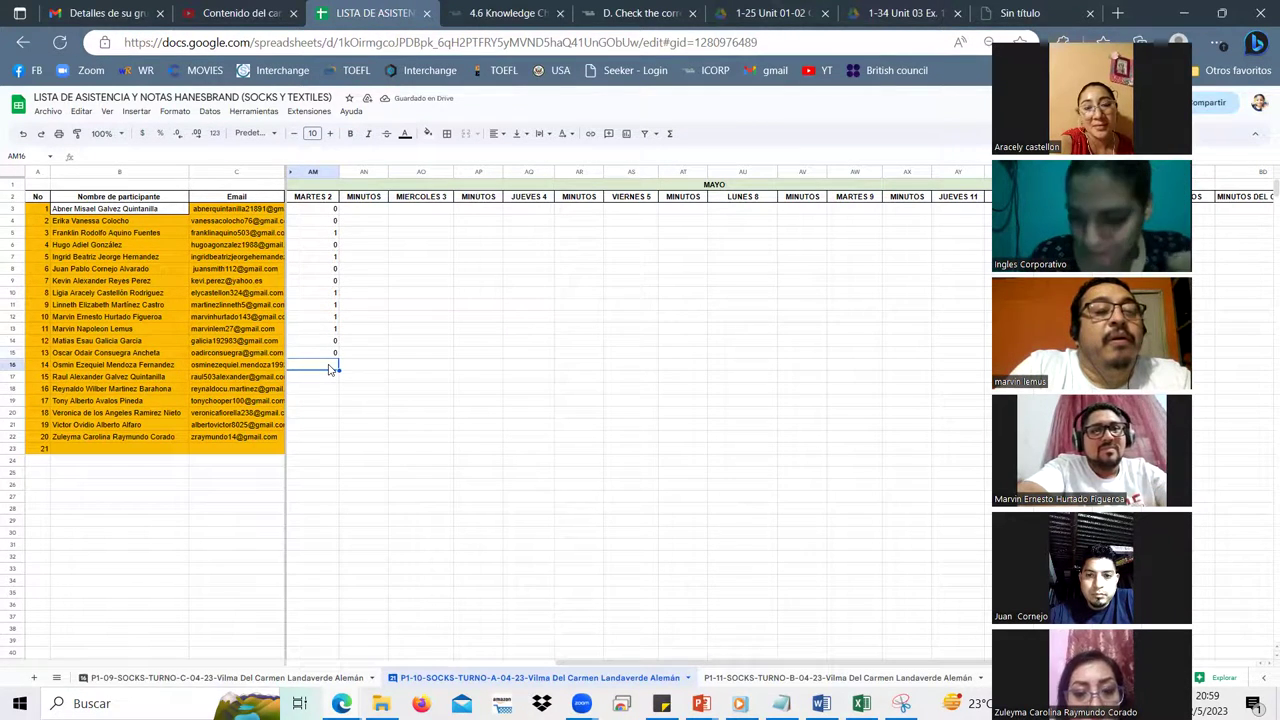
text(1)
key(Return)
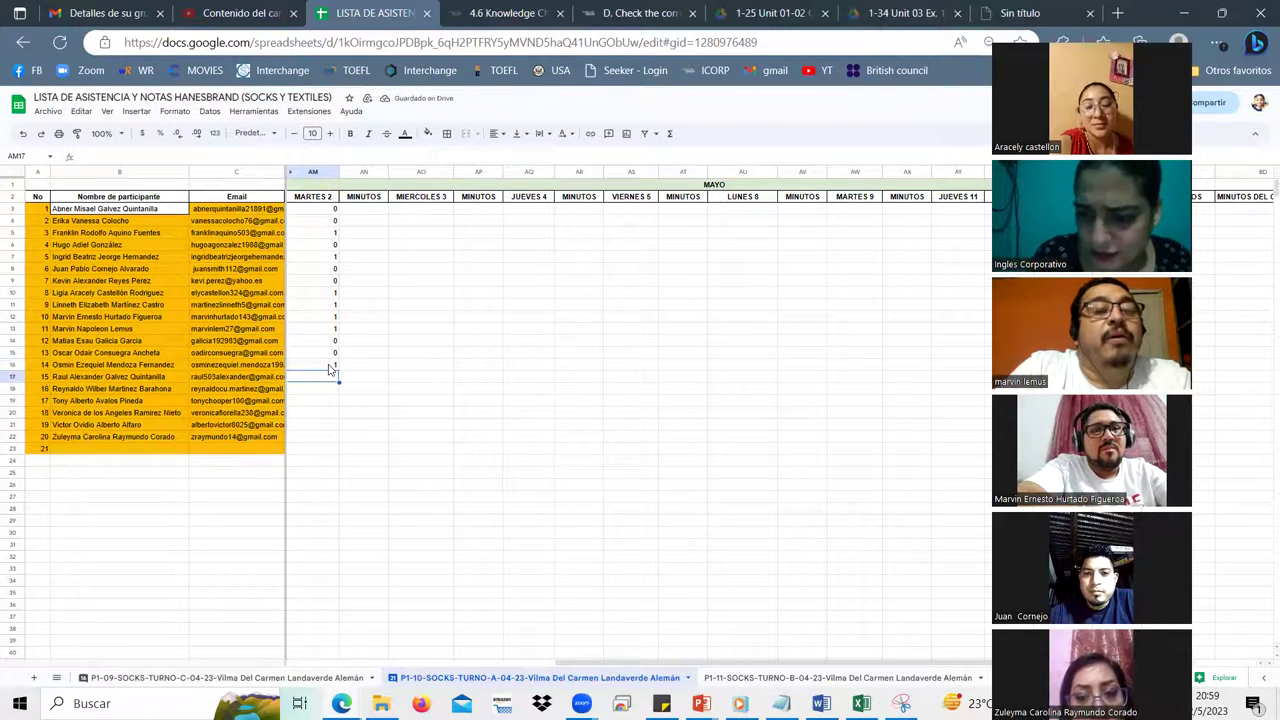
text(0)
key(Return)
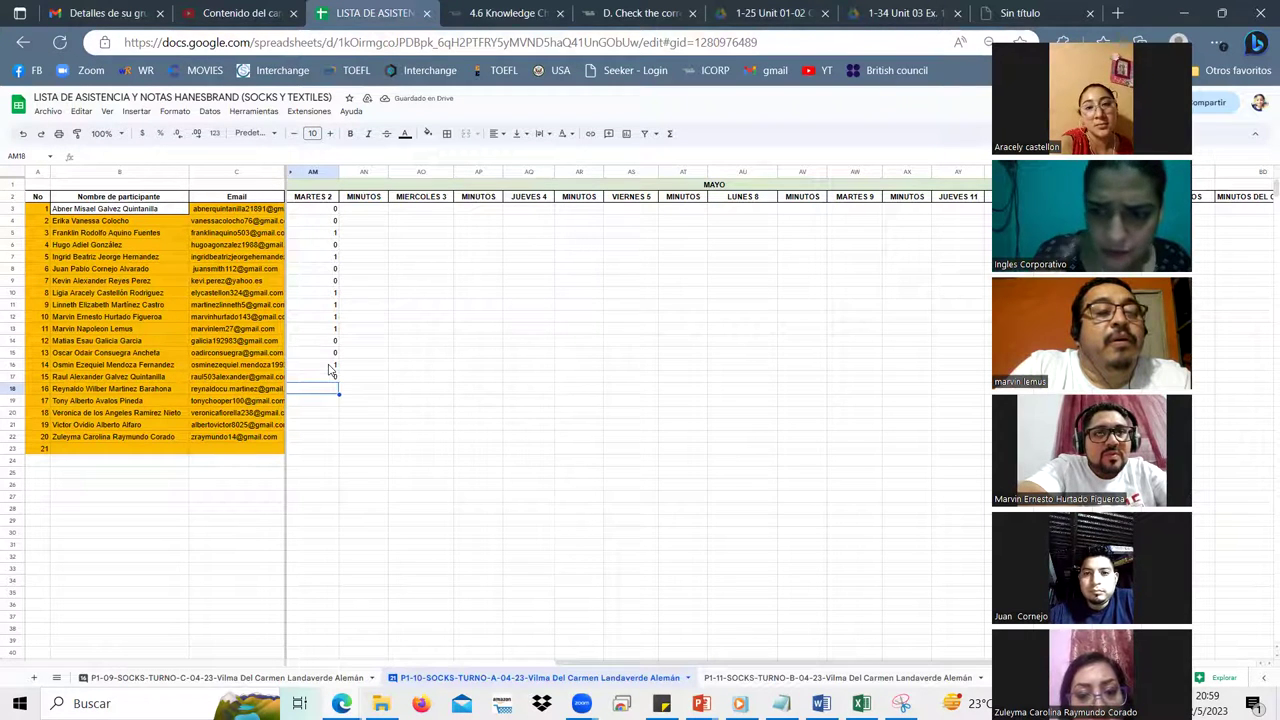
text(0)
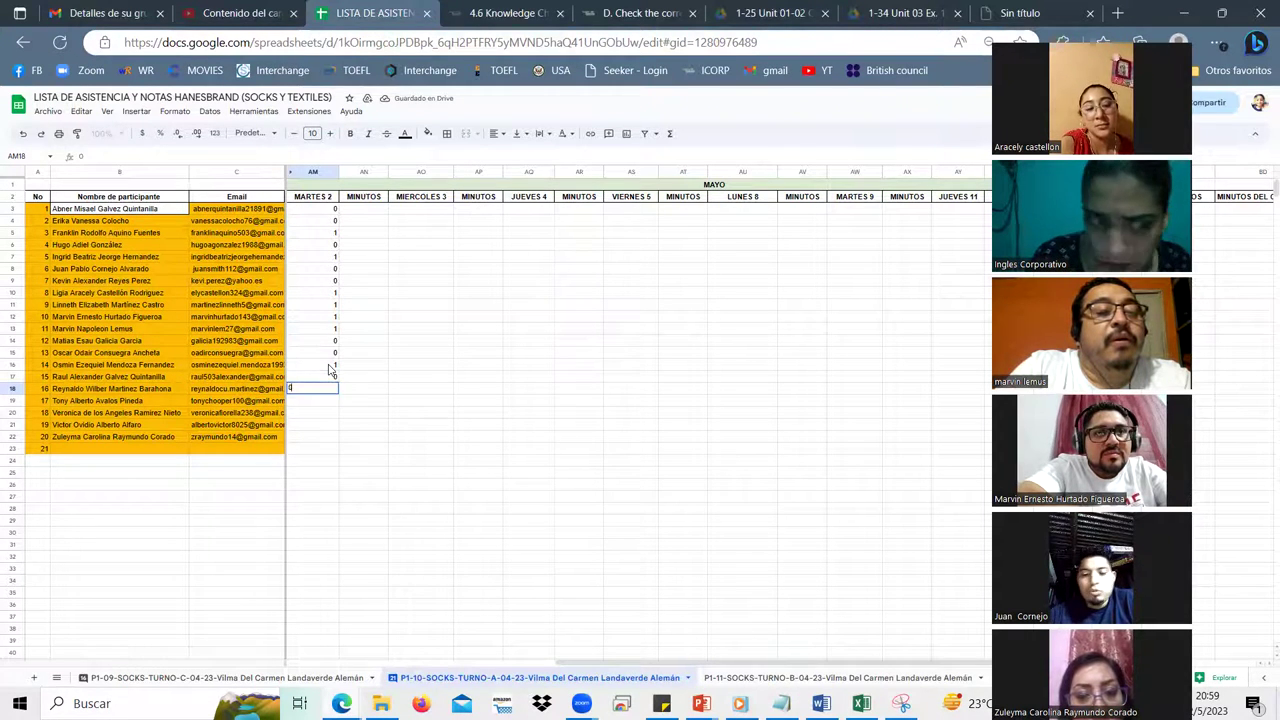
key(Return)
text(0)
key(Return)
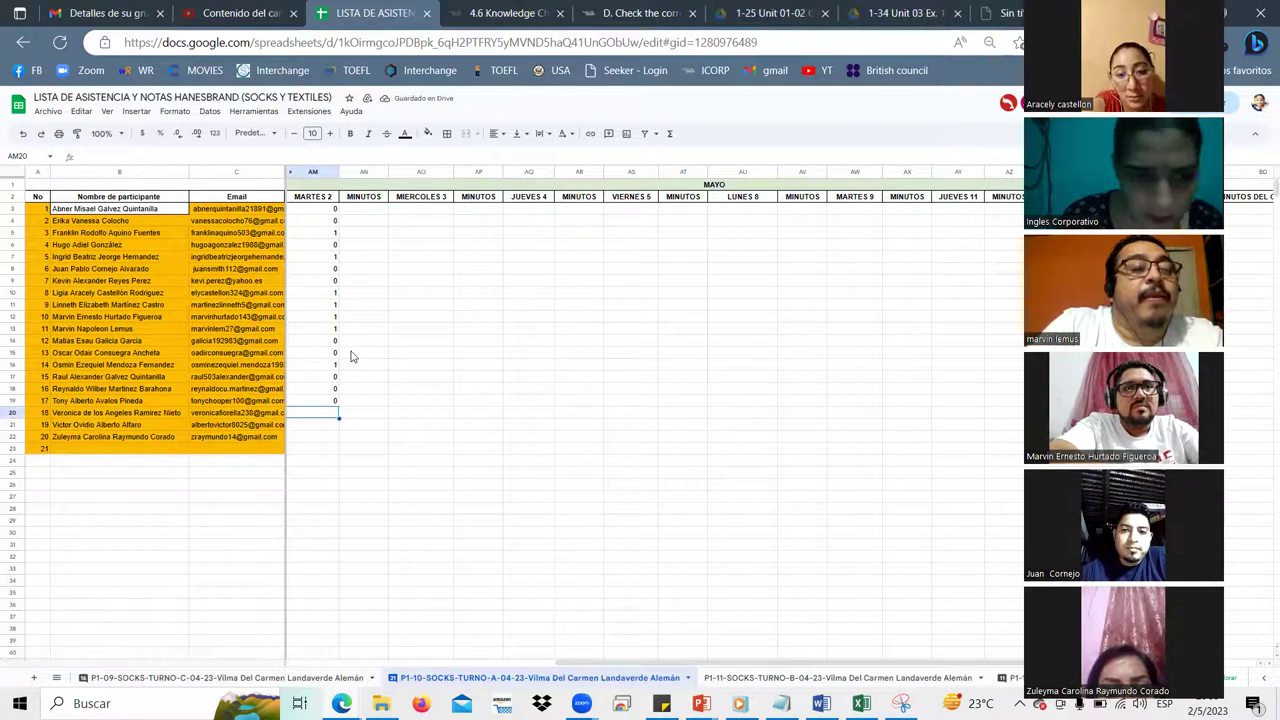
Enter MARTES 2 attendance of 0 for participants 18 and 19 and 1 for participant 20.
text(0)
key(Return)
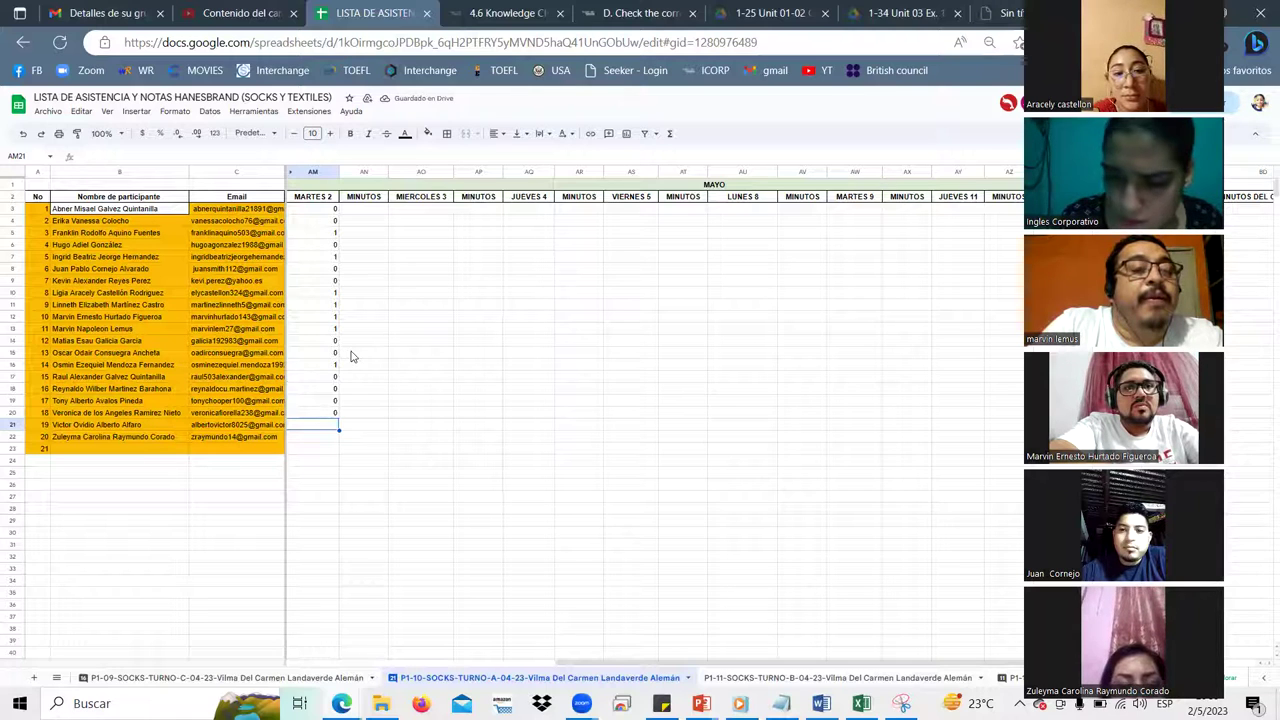
text(0)
key(Return)
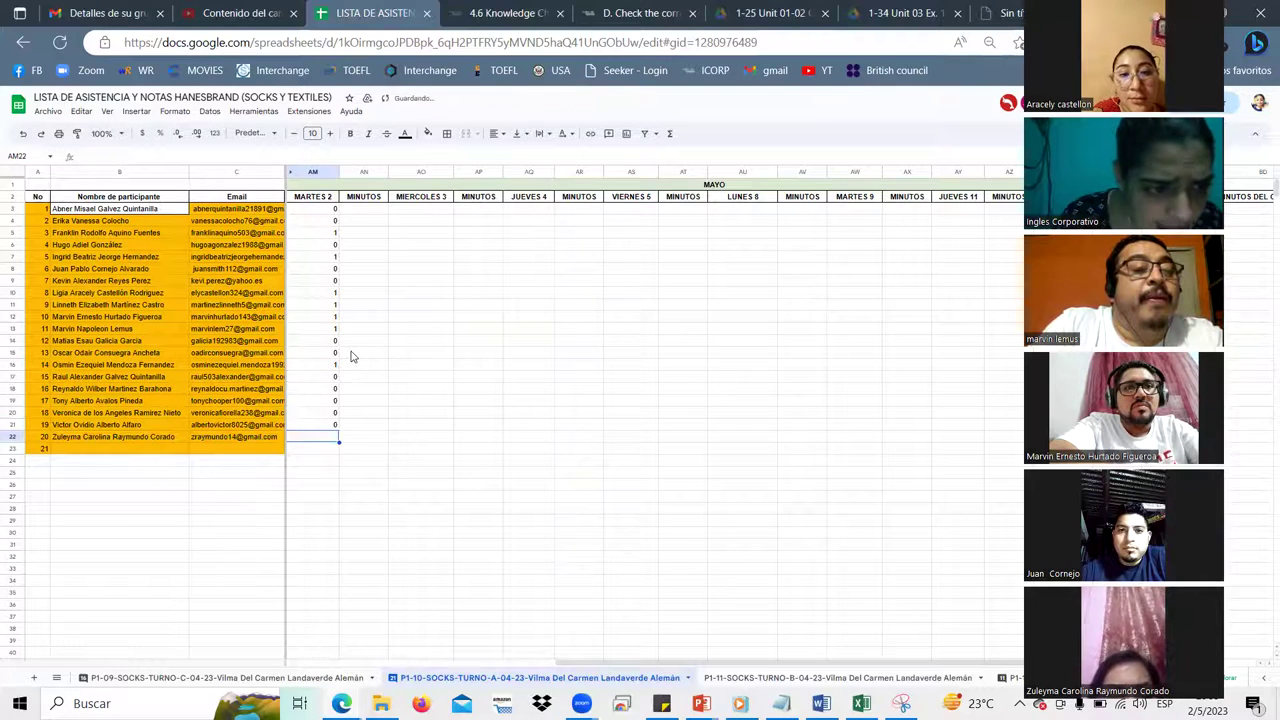
text(1)
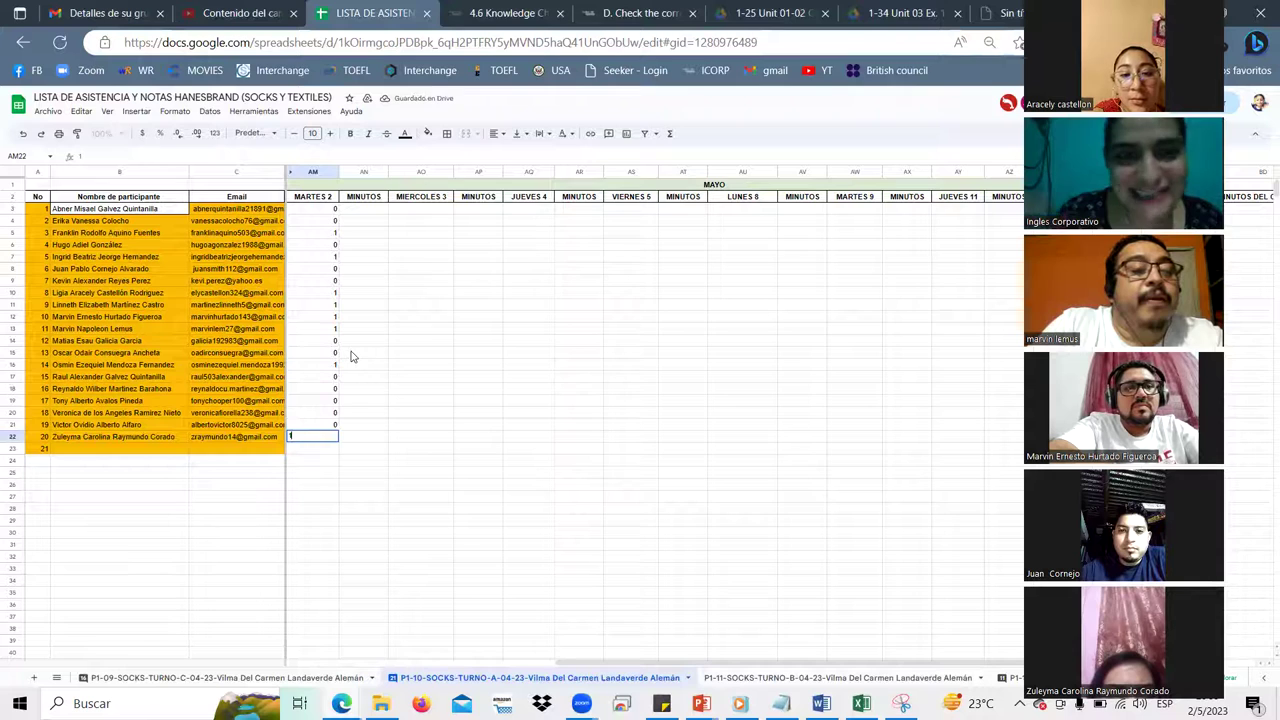
click(340, 467)
click(334, 487)
Return to the midterm in the online course and open exercise E, "Complete the questions and answer correctly.".
key(alt+Tab)
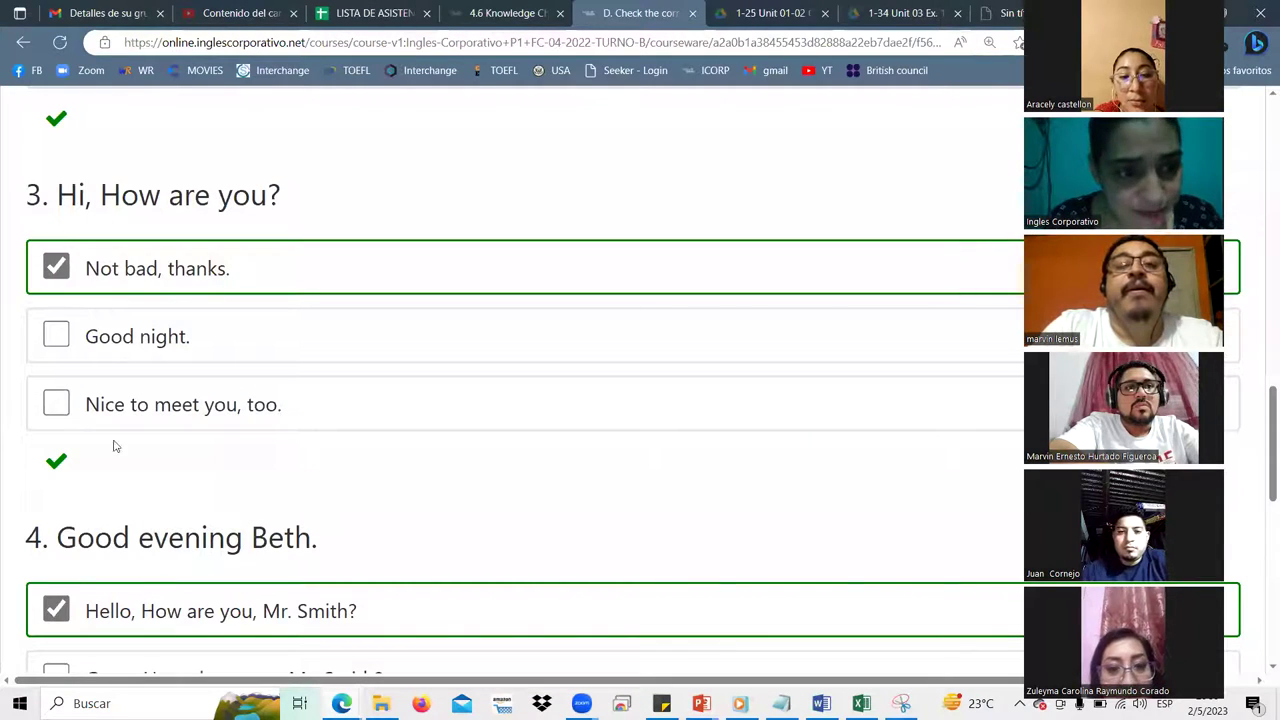
scroll(527, 519, up, 9)
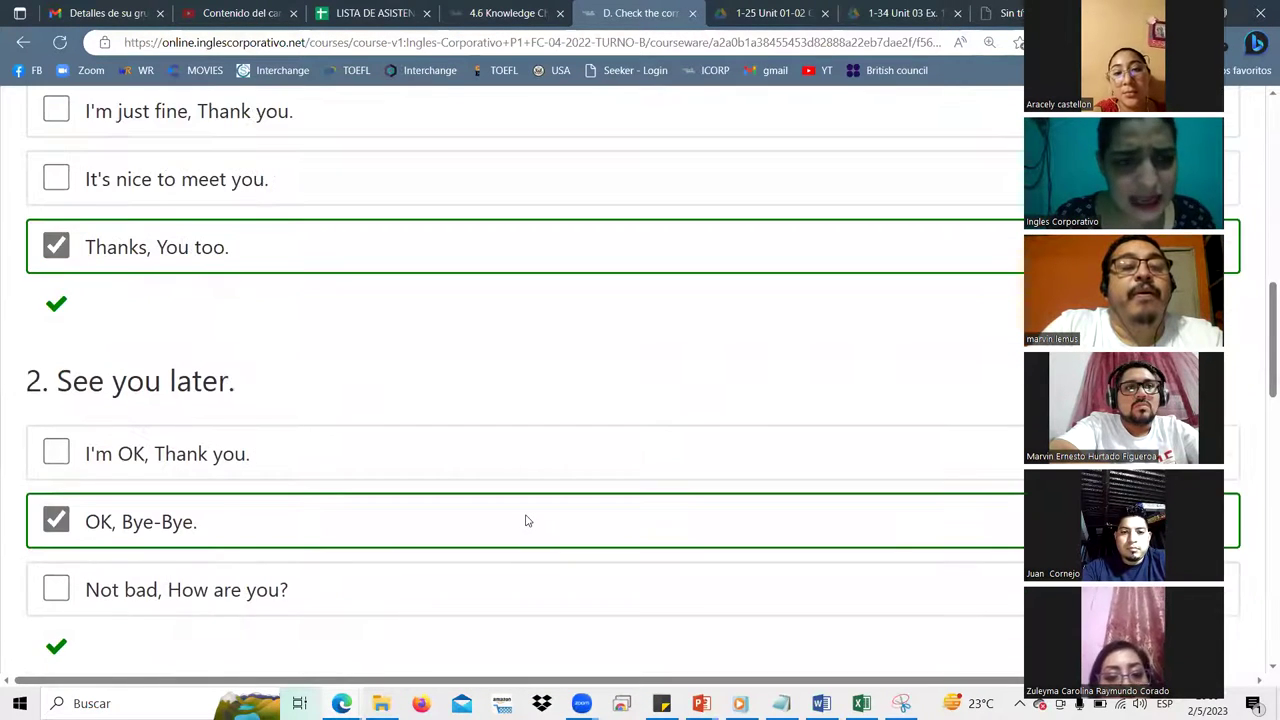
scroll(520, 524, up, 4)
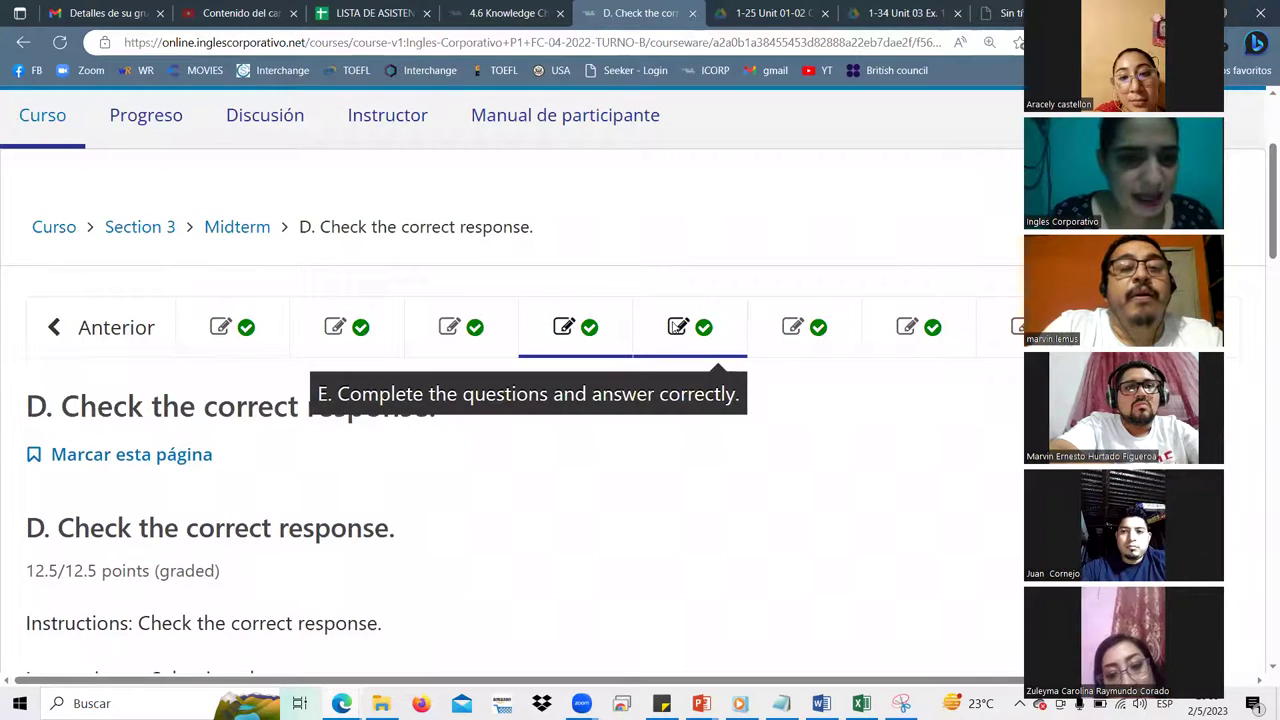
click(676, 330)
scroll(536, 470, down, 2)
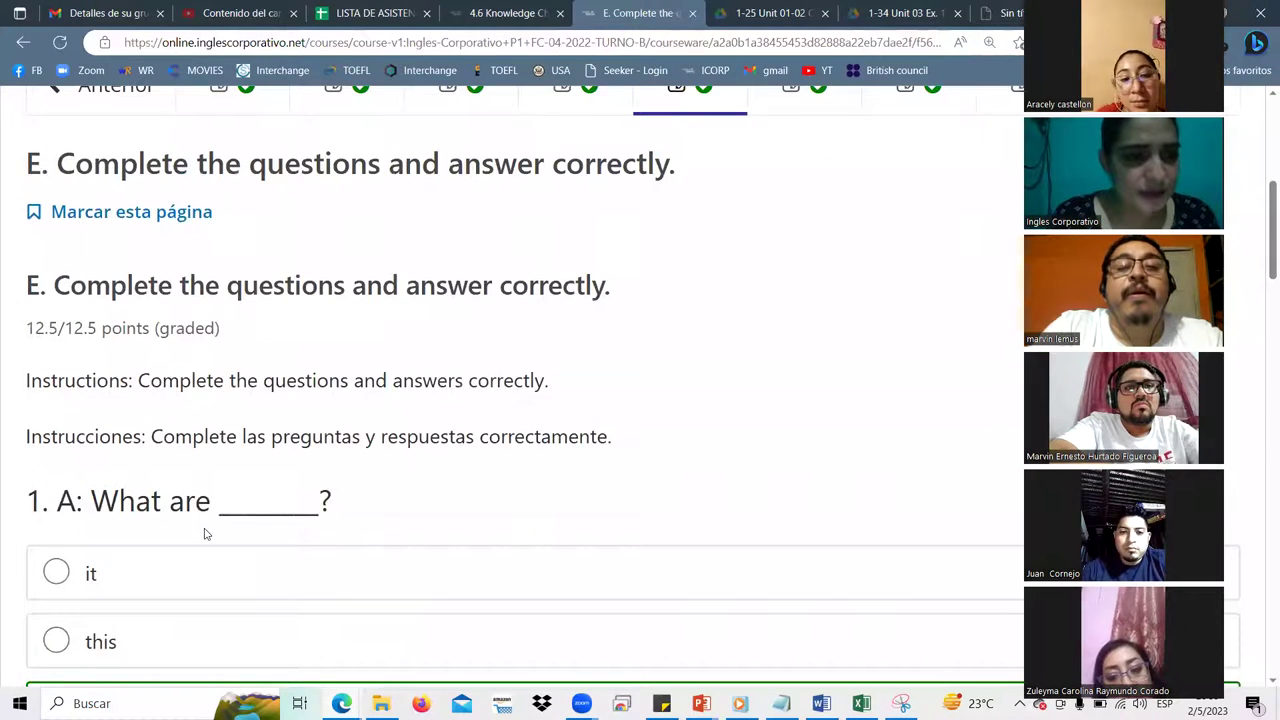
scroll(206, 531, down, 1)
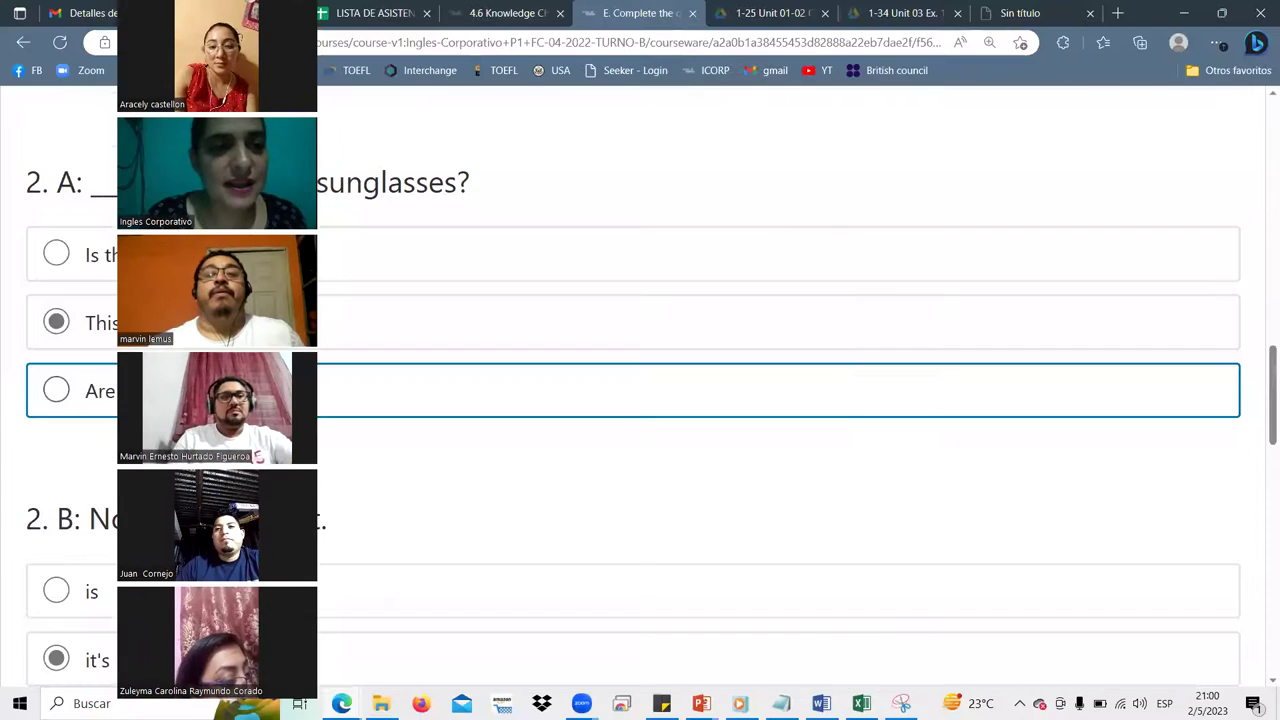
Change the answer to question 1 A, "What are ____?", to "these".
scroll(366, 429, up, 3)
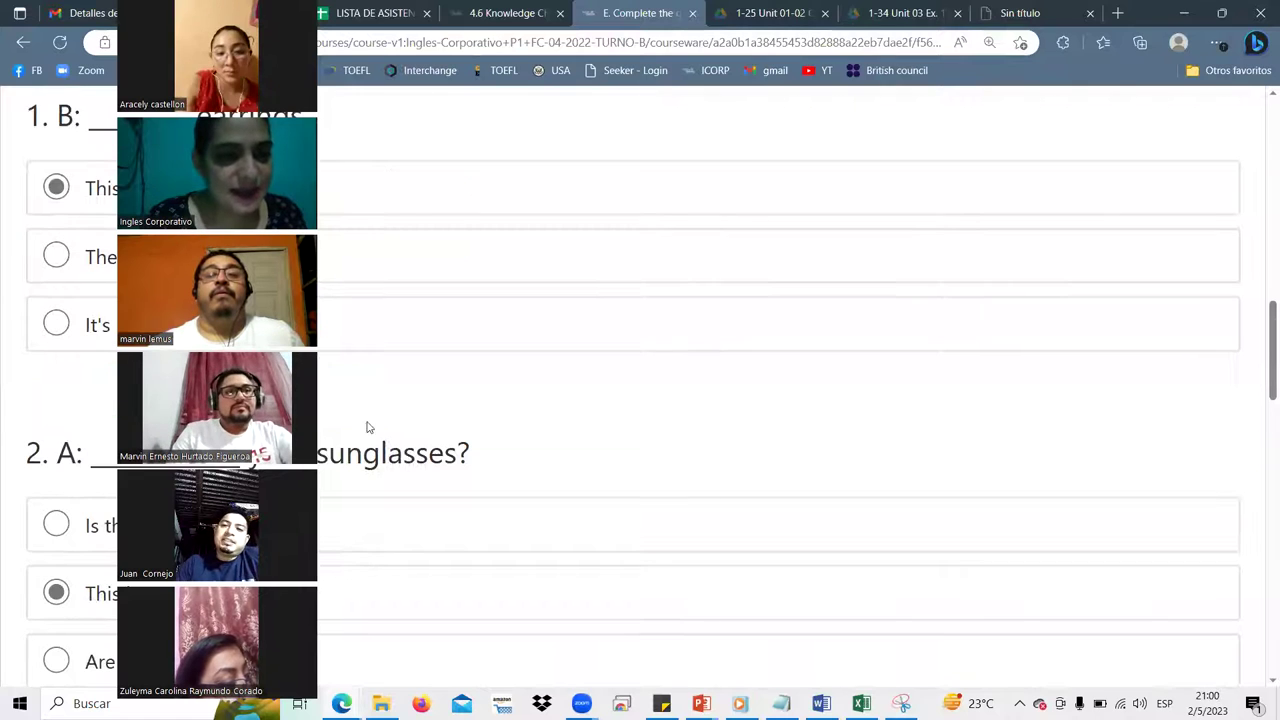
scroll(366, 429, up, 3)
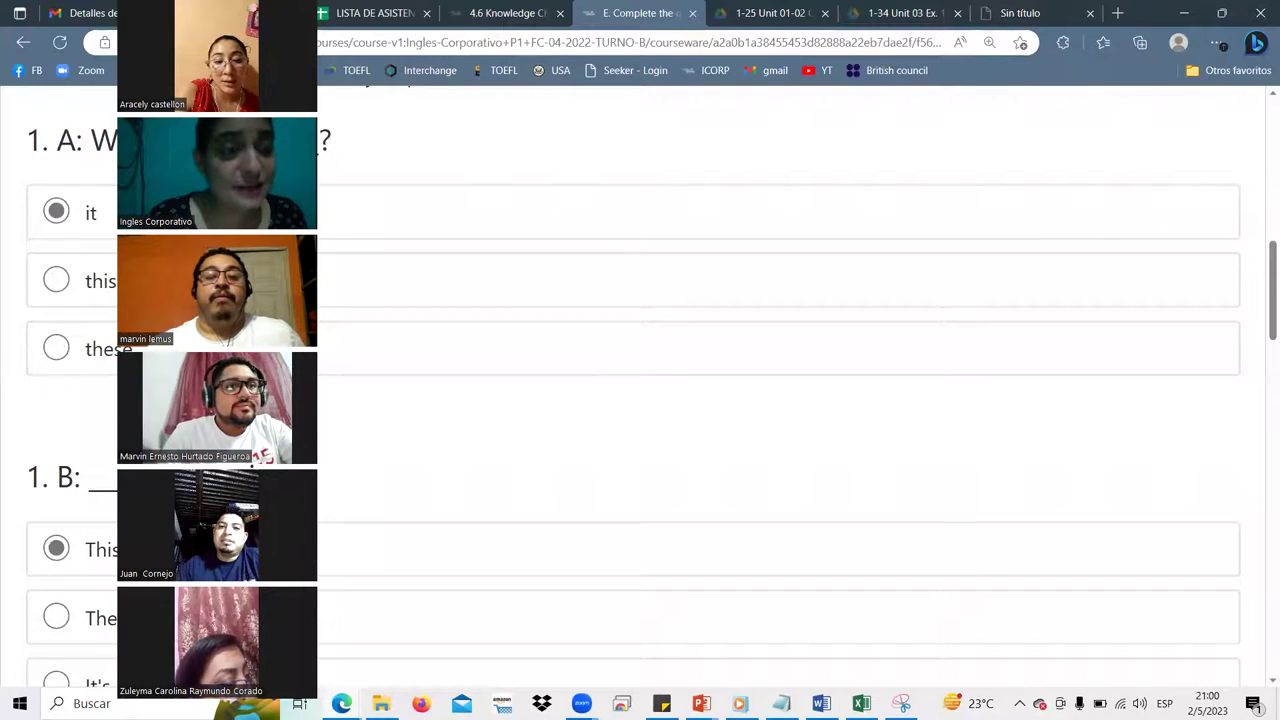
scroll(780, 400, up, 5)
scroll(780, 400, down, 3)
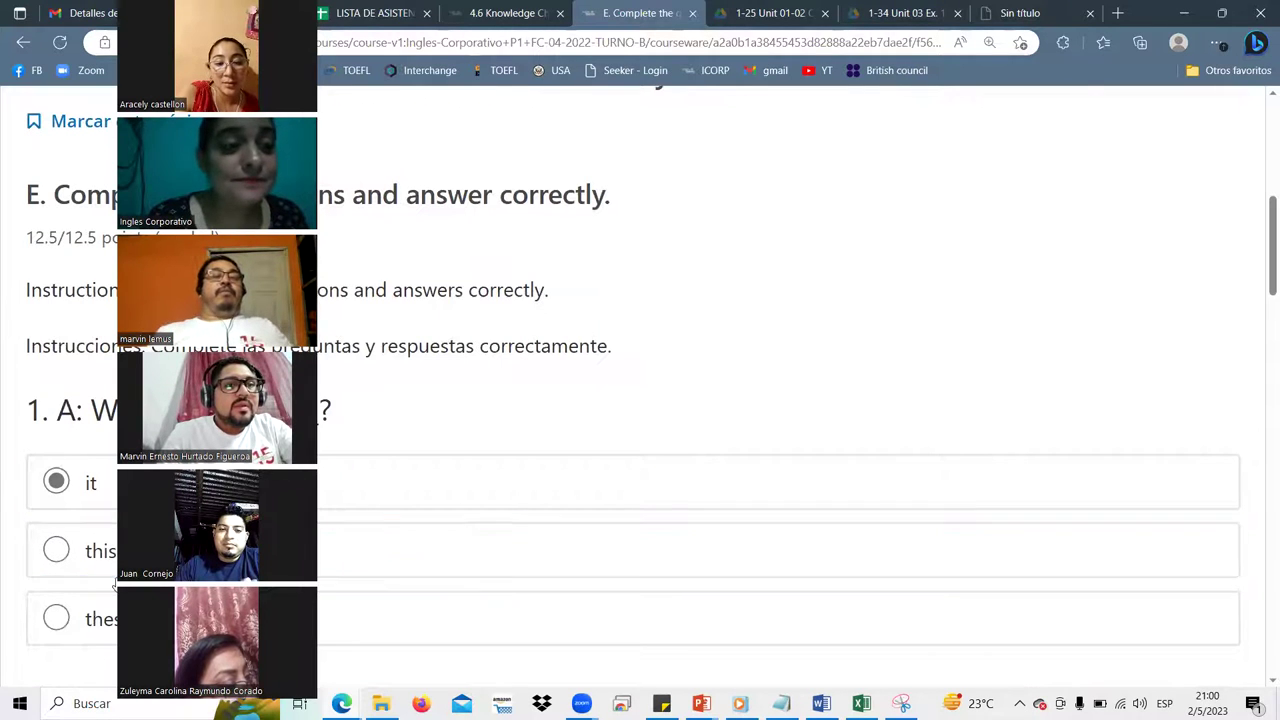
click(56, 618)
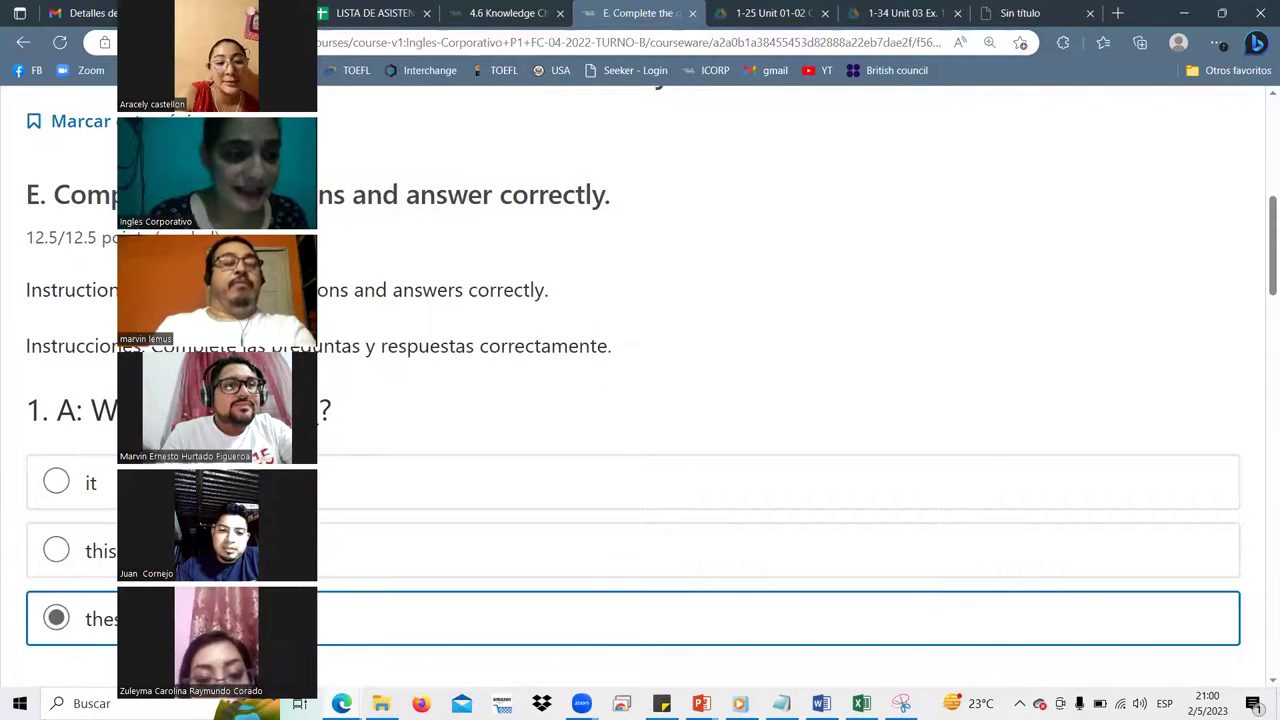
Change the answer to question 1 B, about the earrings, to the second option.
scroll(640, 400, down, 2)
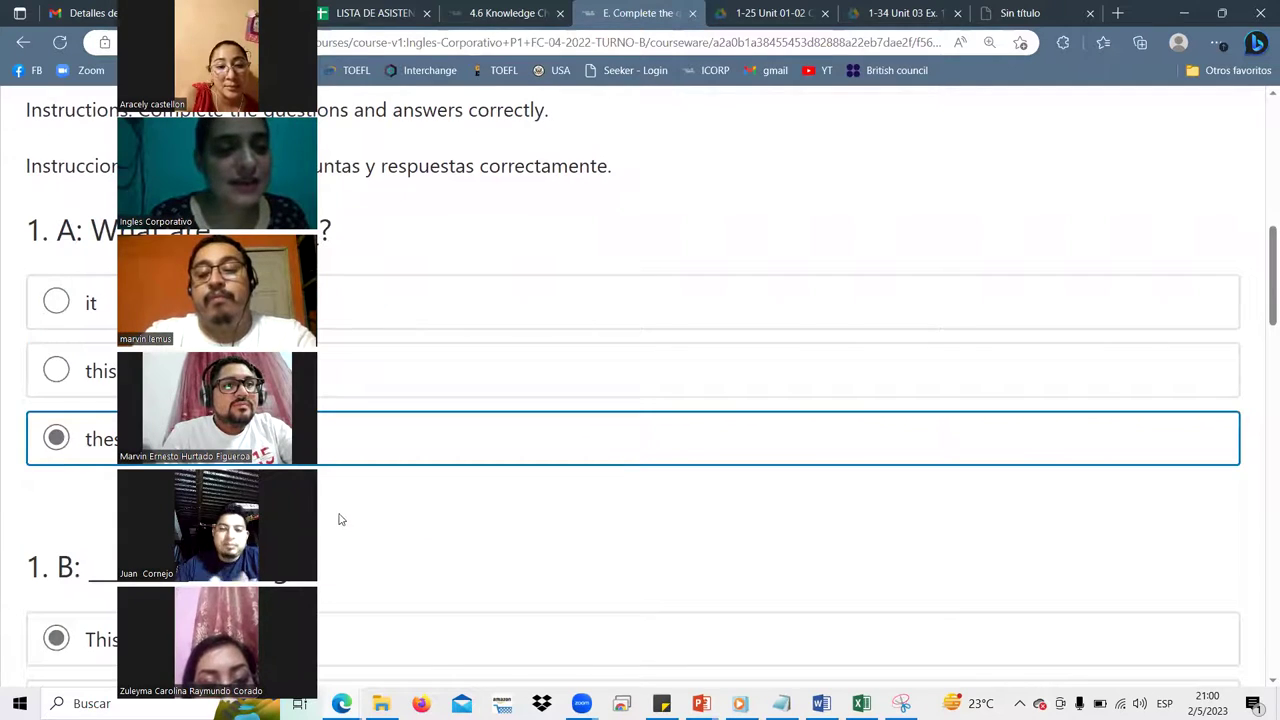
scroll(330, 522, down, 1)
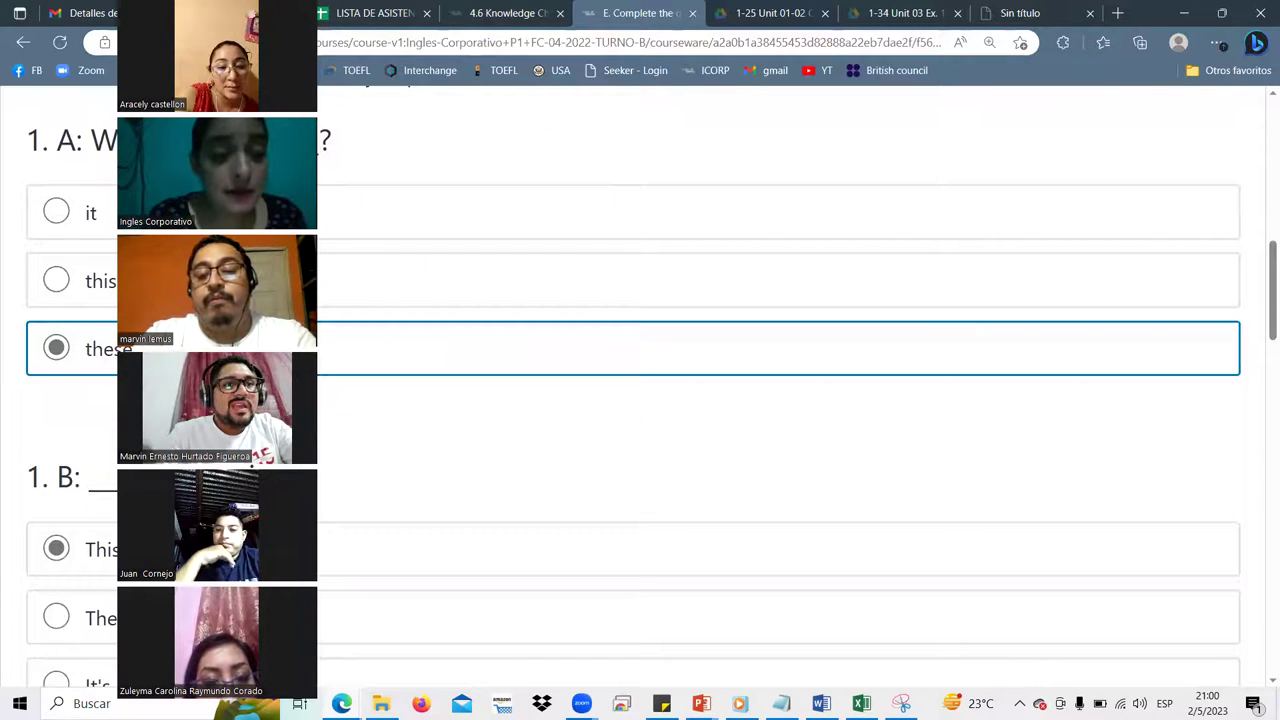
scroll(346, 455, down, 2)
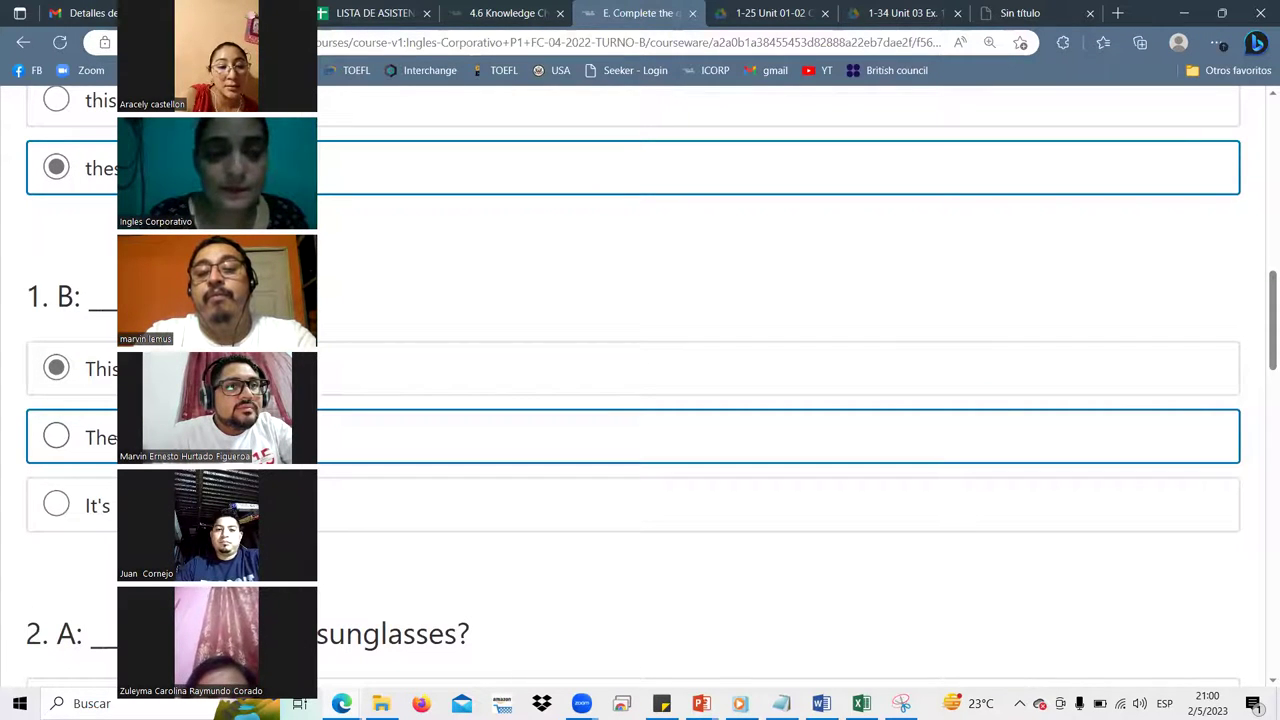
click(56, 436)
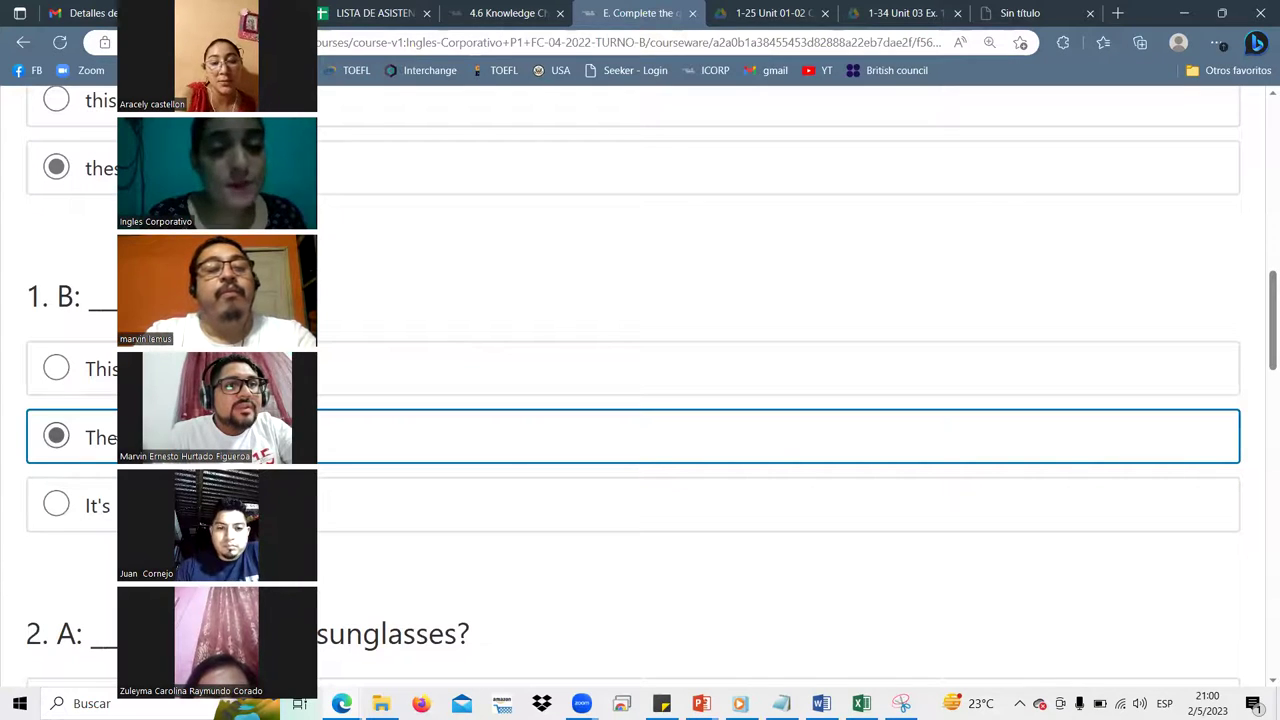
Answer question 2 A, about the sunglasses, with the third option beginning "Are", and question 2 B with the third option beginning "they".
scroll(370, 420, down, 3)
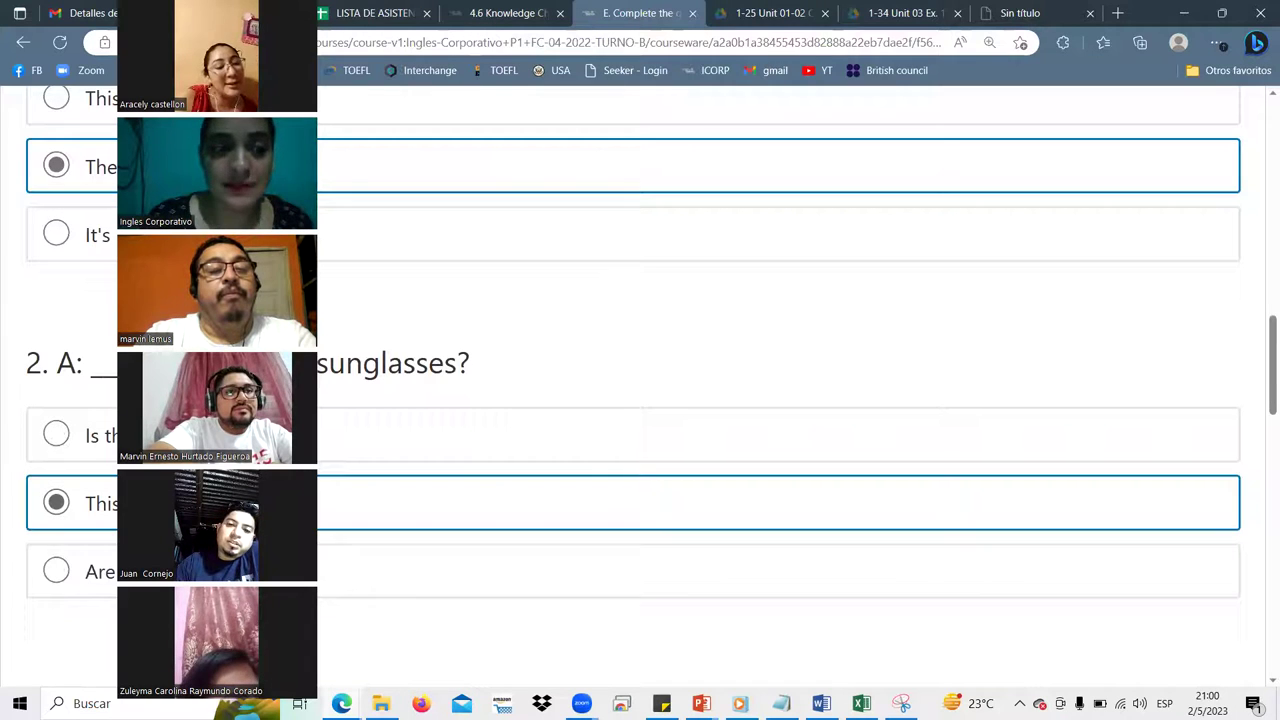
click(56, 570)
scroll(640, 500, down, 3)
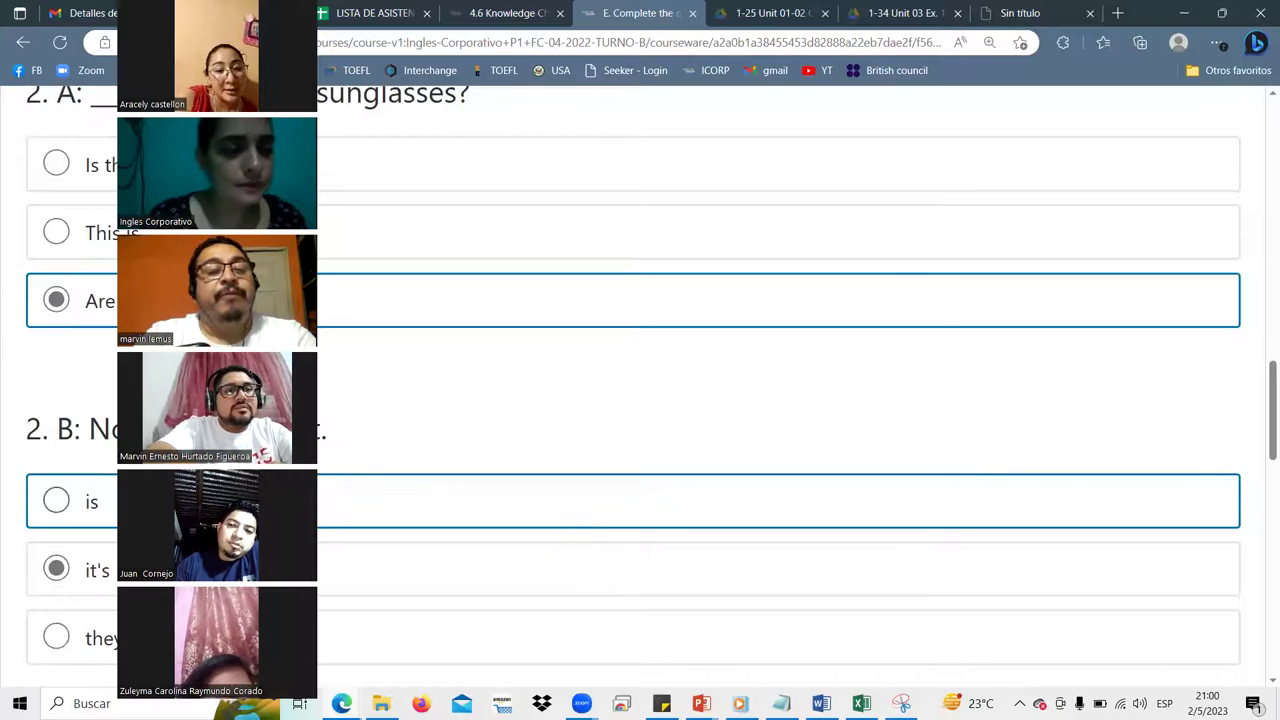
click(330, 637)
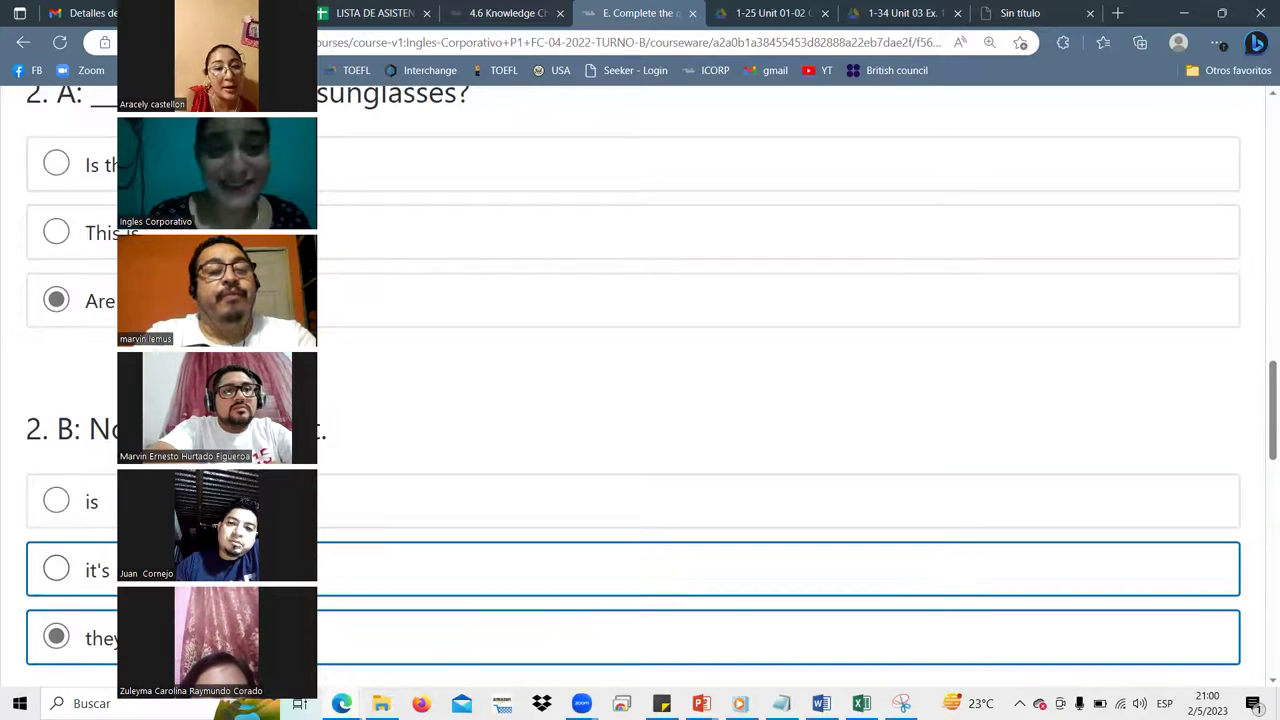
Answer question 3 A with "this" and question 3 B, about the address book, with "an".
scroll(321, 478, down, 3)
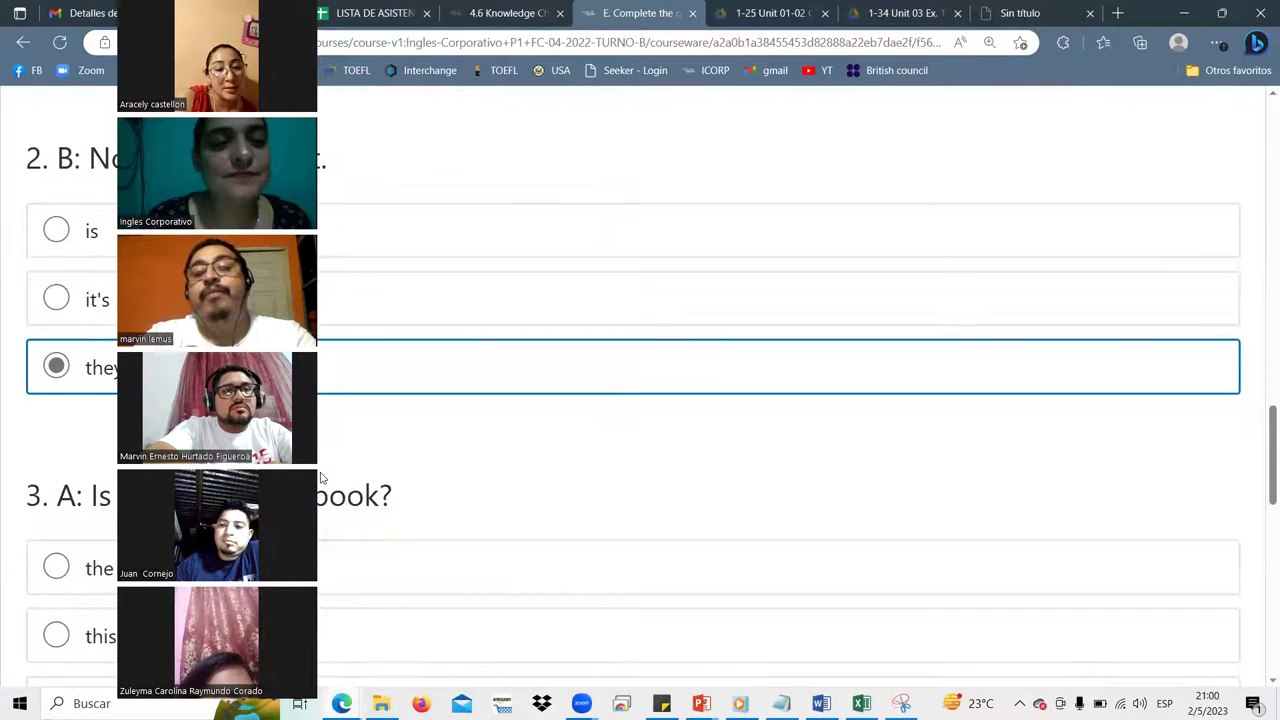
scroll(321, 478, down, 1)
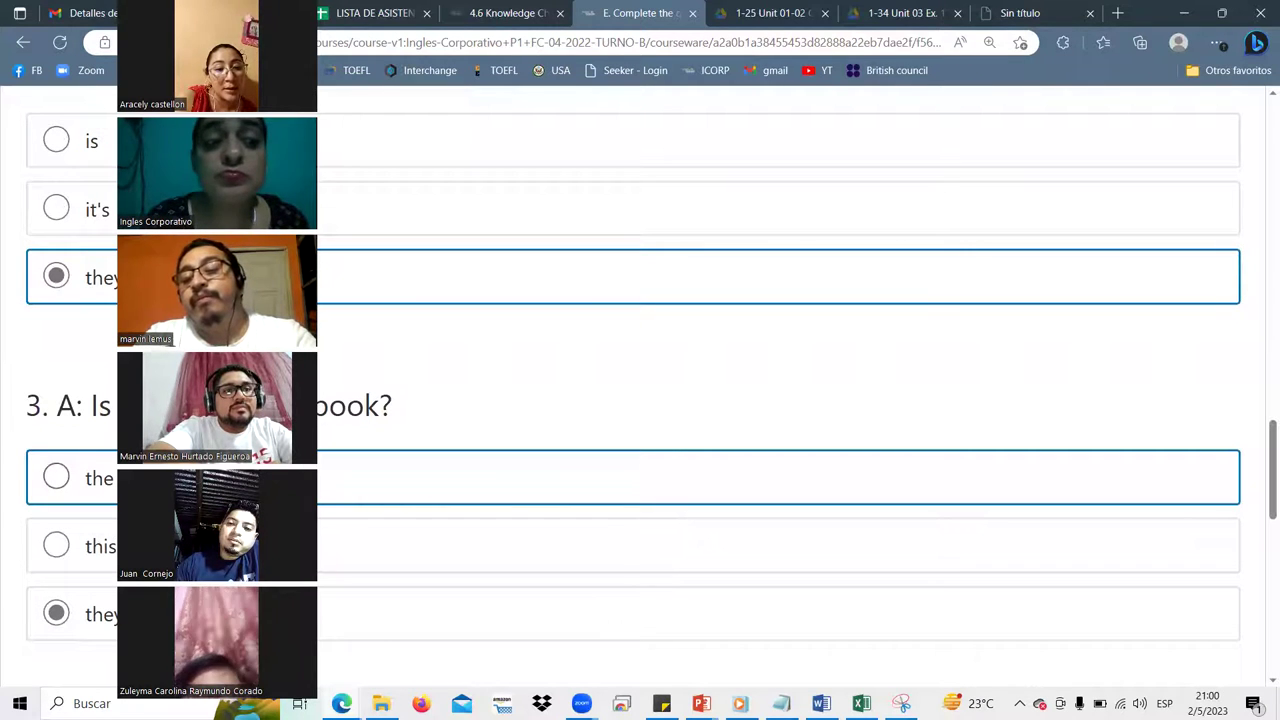
click(250, 545)
scroll(250, 545, down, 3)
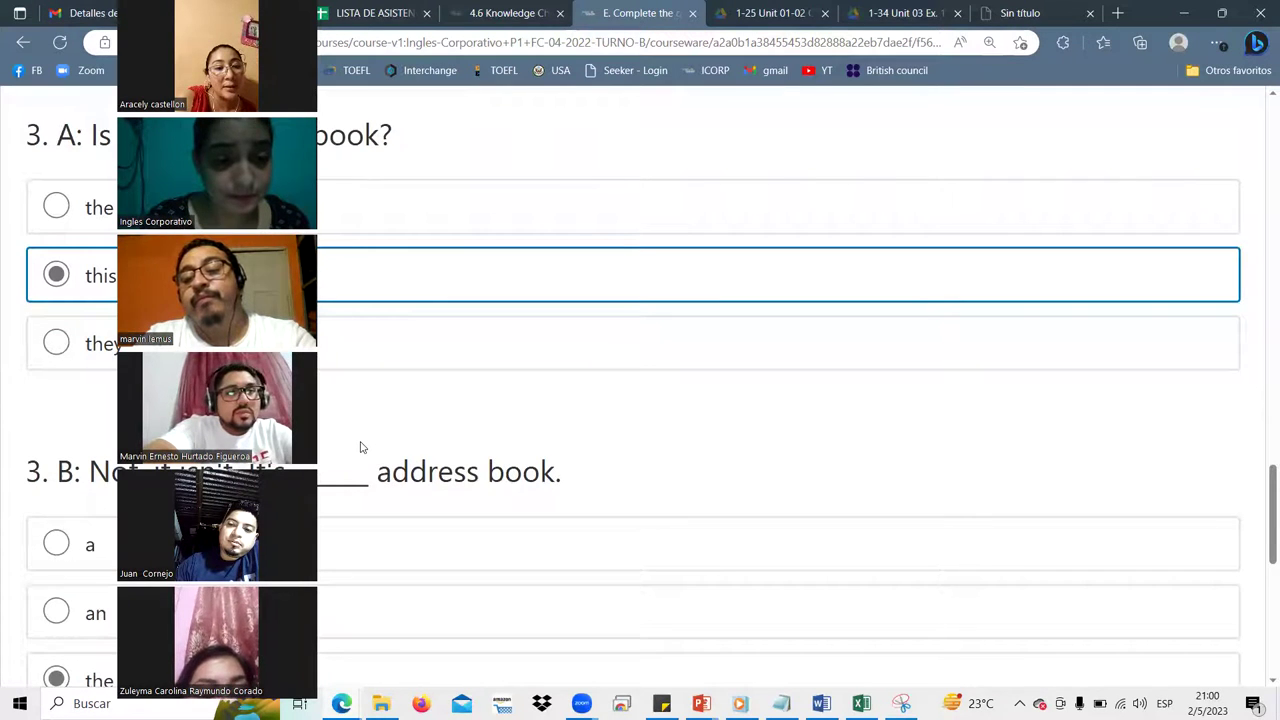
scroll(360, 447, down, 1)
click(113, 535)
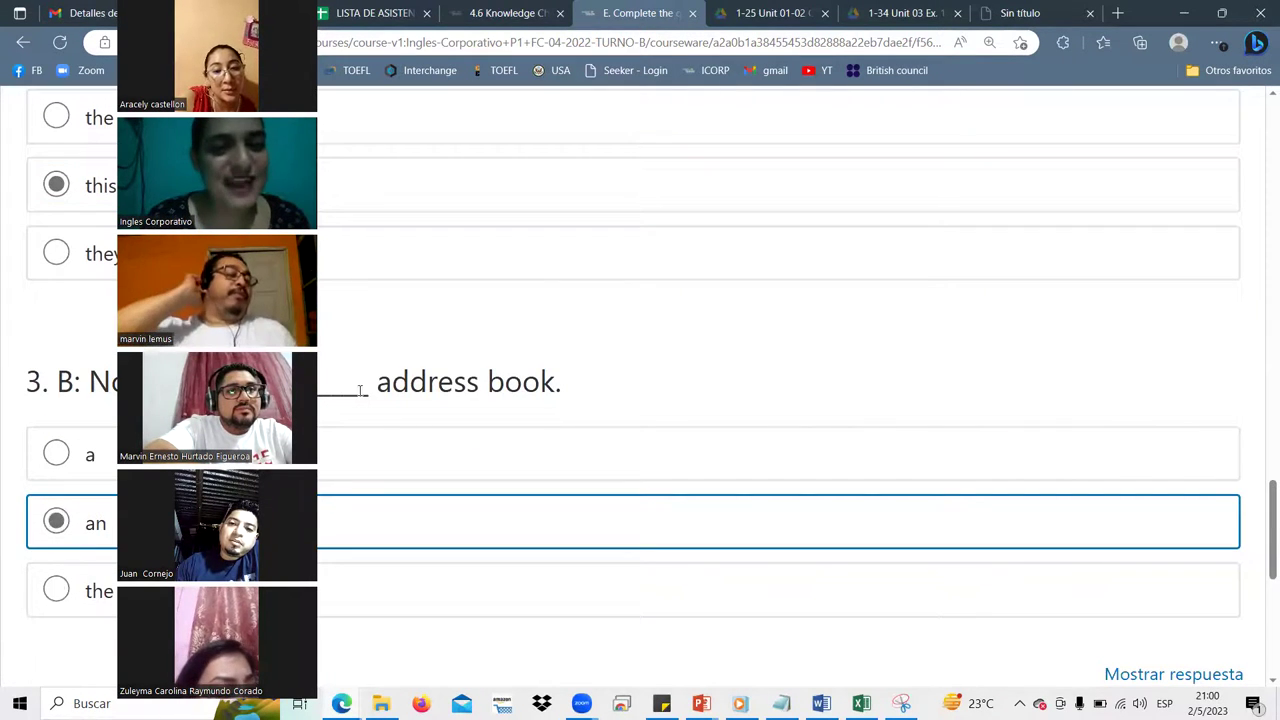
Point out the blank before "address book" in question 3 B and submit the answers of exercise E.
drag(374, 384, 392, 386)
scroll(409, 416, down, 2)
click(72, 559)
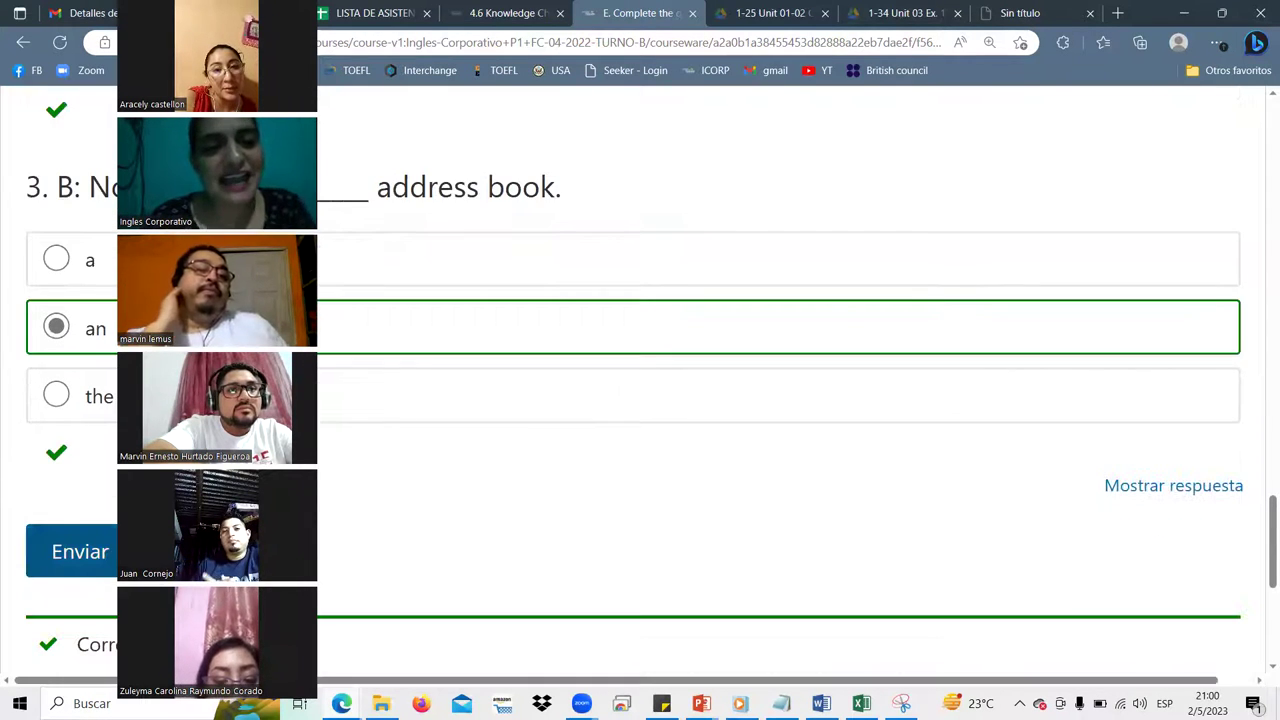